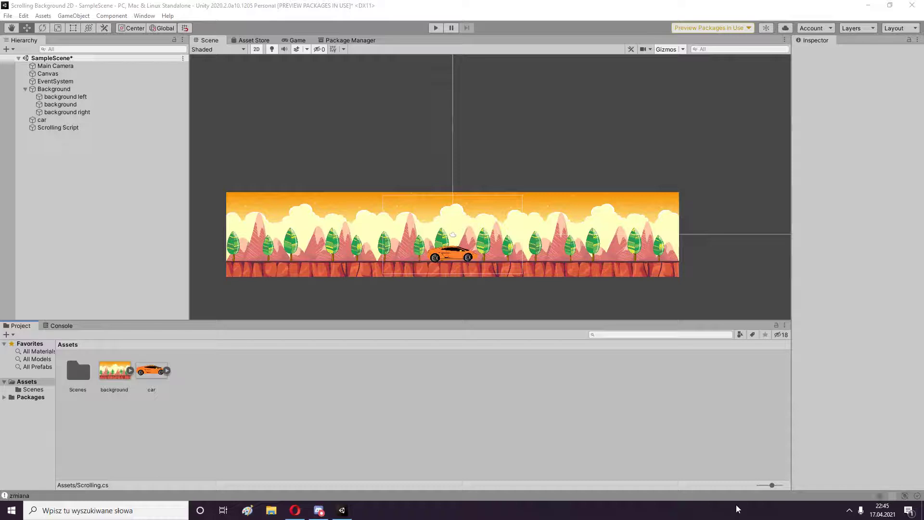
Inspect the Background group and its pieces, noting the left piece at X -19.2
scroll(466, 183, "up", 2)
middle_click_drag(467, 183, 497, 93)
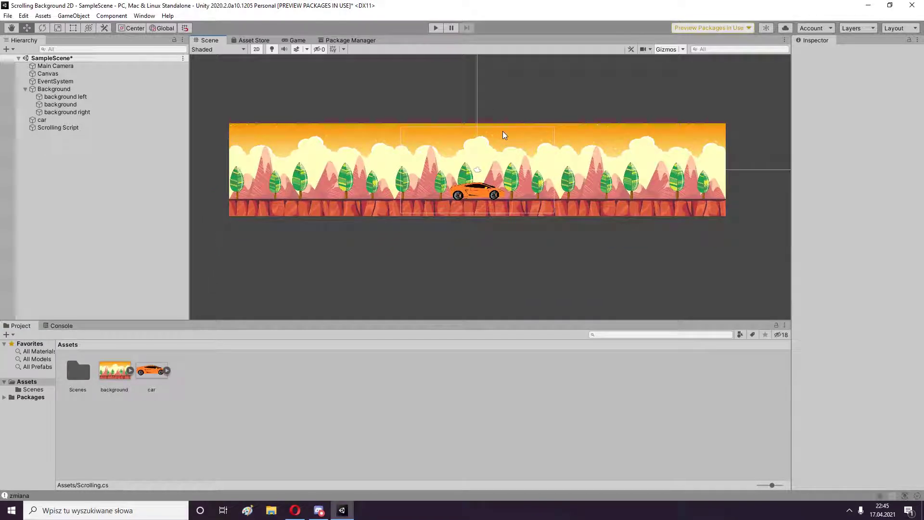
left_click(74, 89)
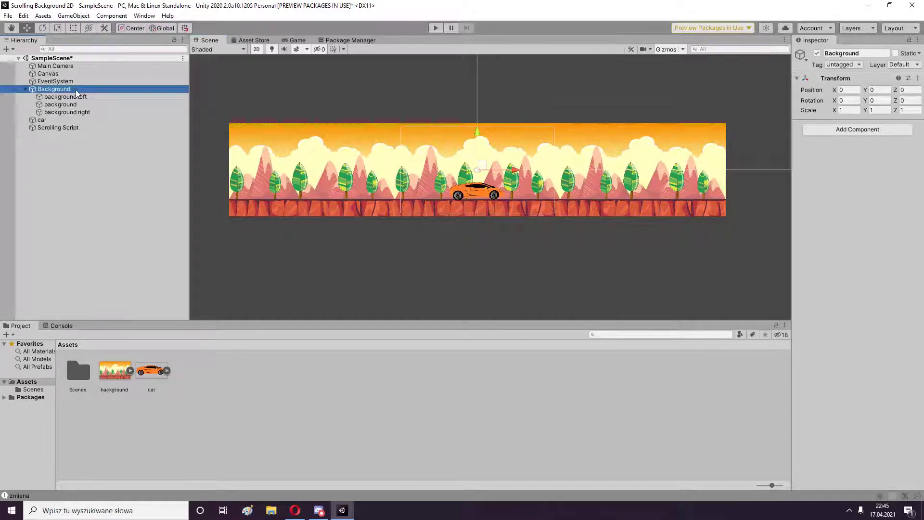
left_click(118, 97)
left_click(845, 89)
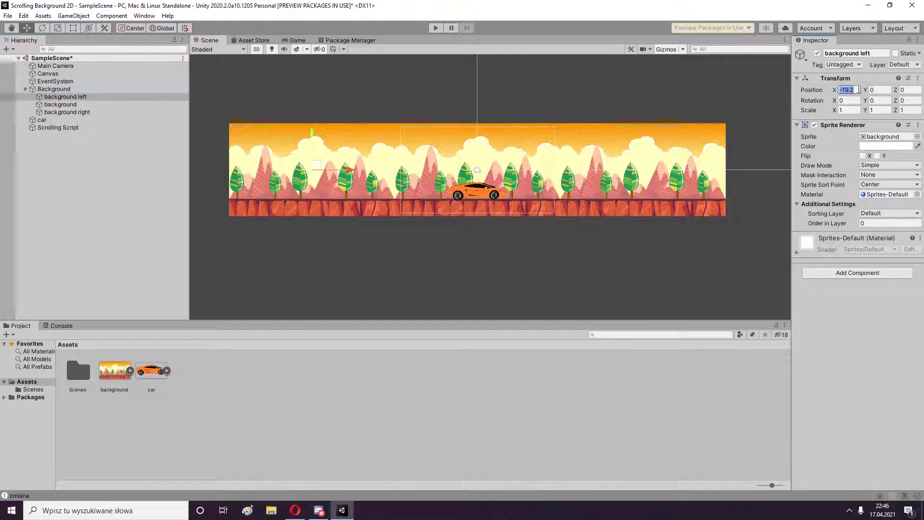
left_click(63, 104)
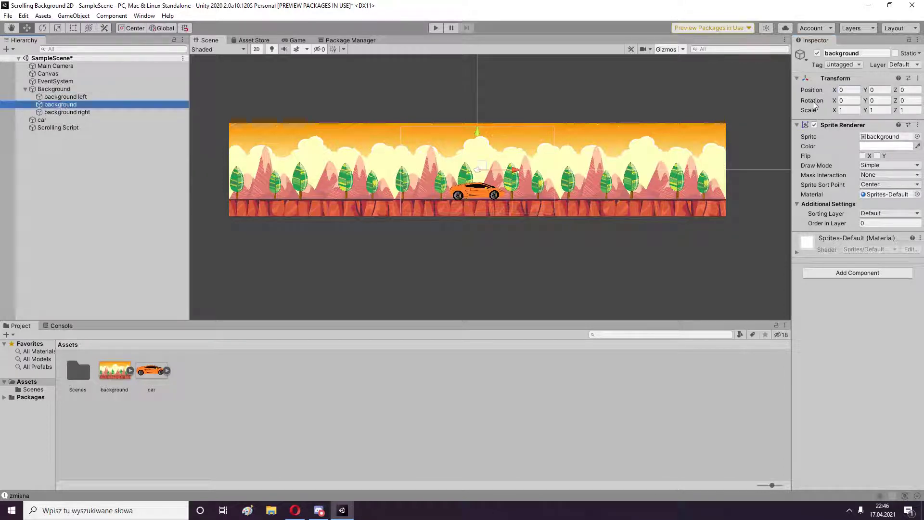
With the Rect tool, check the background pieces' bounds, the right piece at X 19.2, image import settings, and the car
left_click(71, 29)
left_click(48, 97)
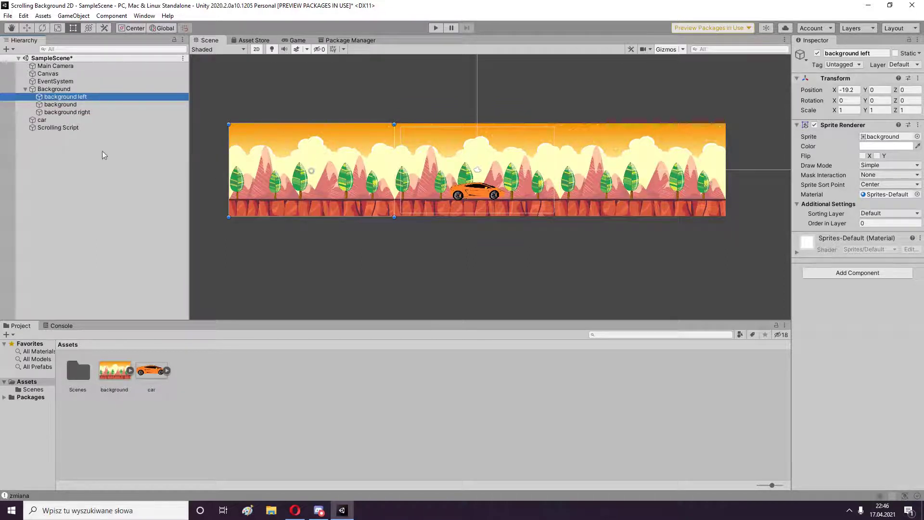
left_click(67, 105)
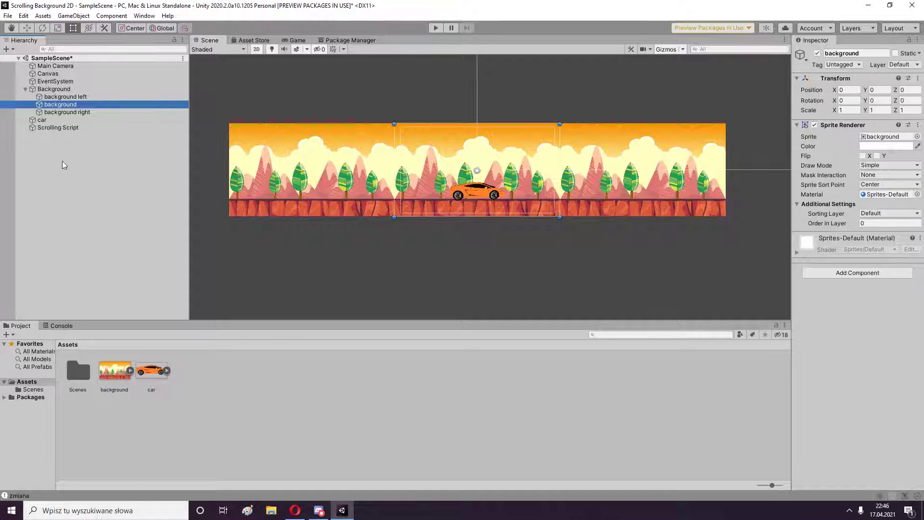
left_click(77, 112)
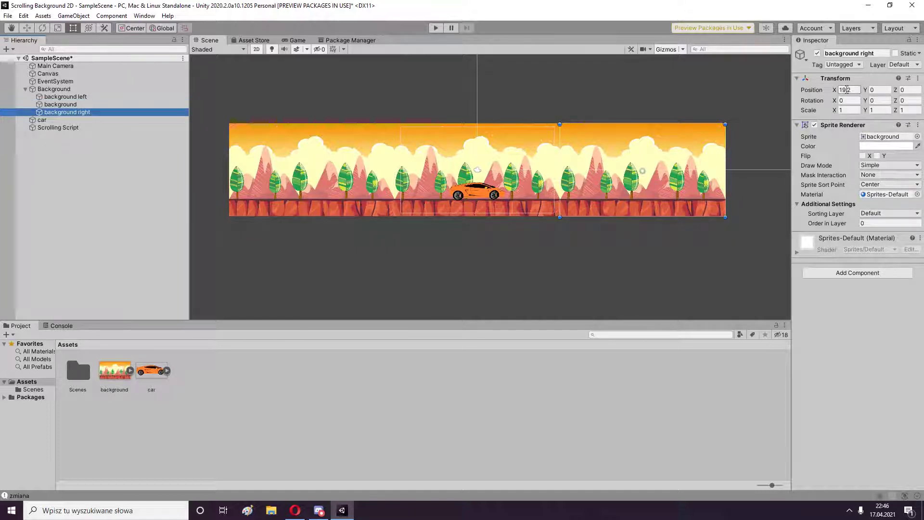
left_click(109, 374)
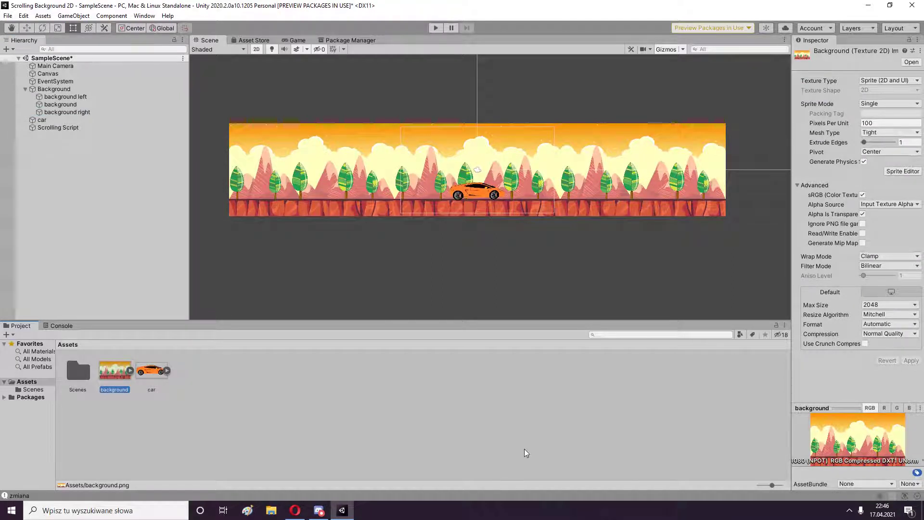
left_click(43, 120)
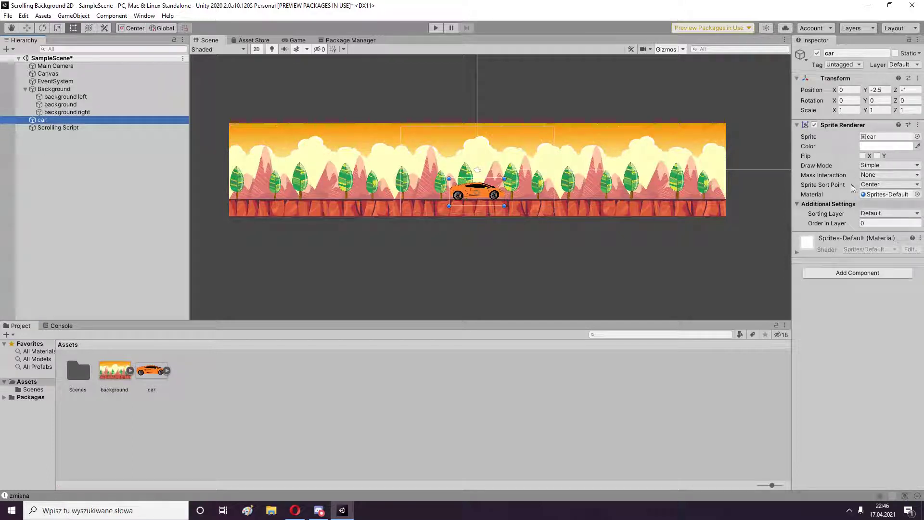
left_click(582, 442)
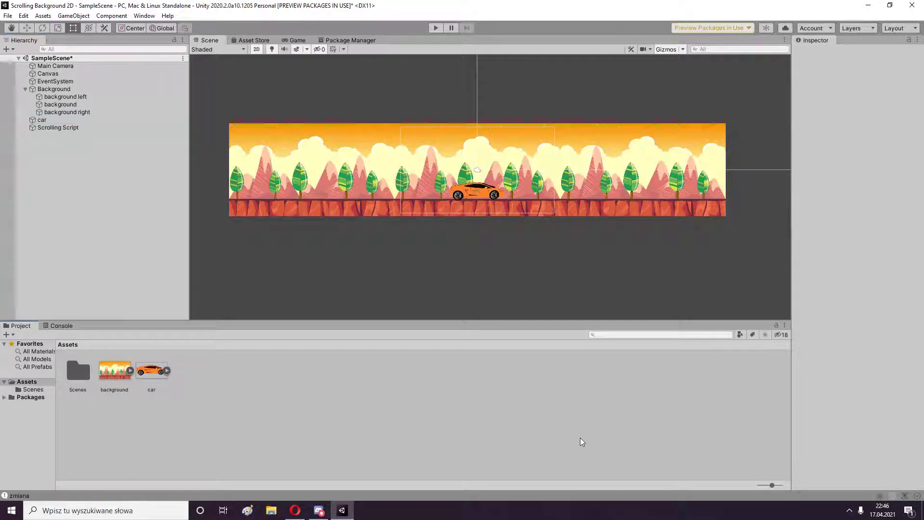
scroll(535, 217, "up", 2)
Dock the Game view beside Scene, test-slide Background left, undo it, and re-dock Game as a tab
left_click(303, 40)
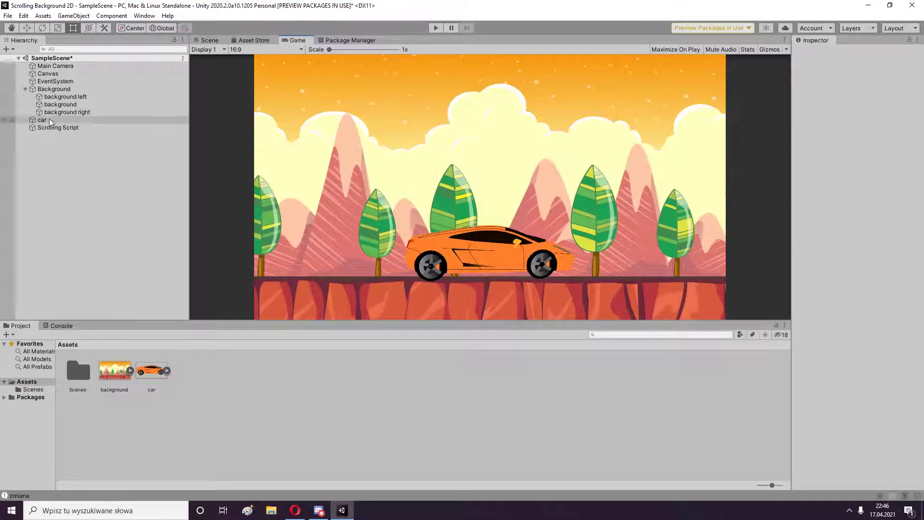
left_click(59, 90)
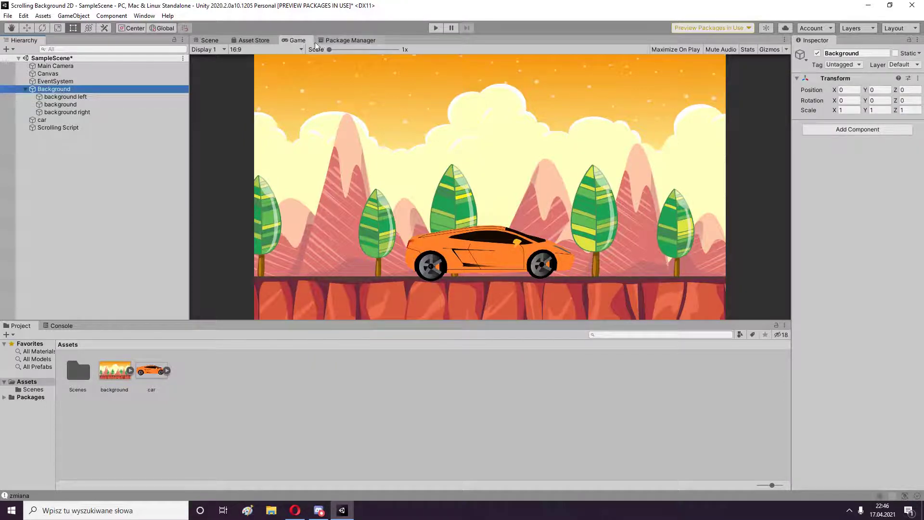
left_click_drag(296, 39, 709, 194)
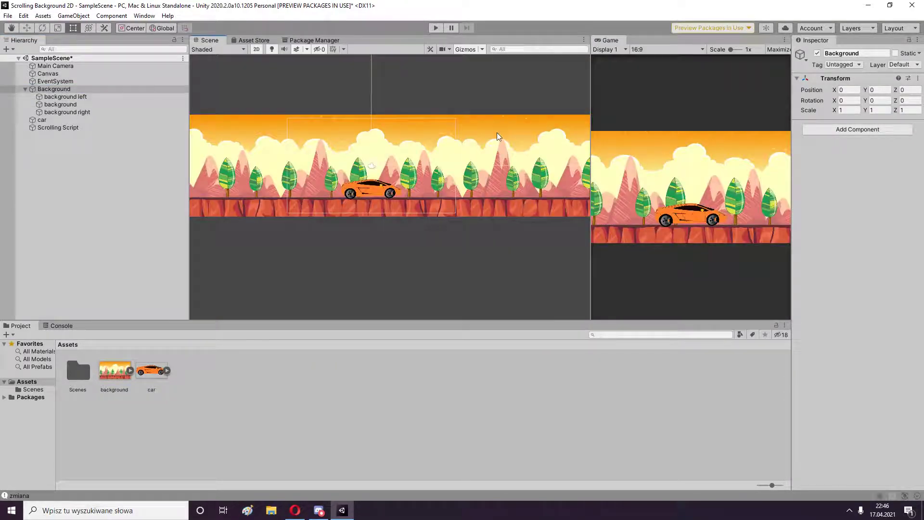
left_click(27, 27)
mouse_move(418, 172)
left_mouse_down()
mouse_move(199, 161)
mouse_move(557, 160)
left_mouse_up()
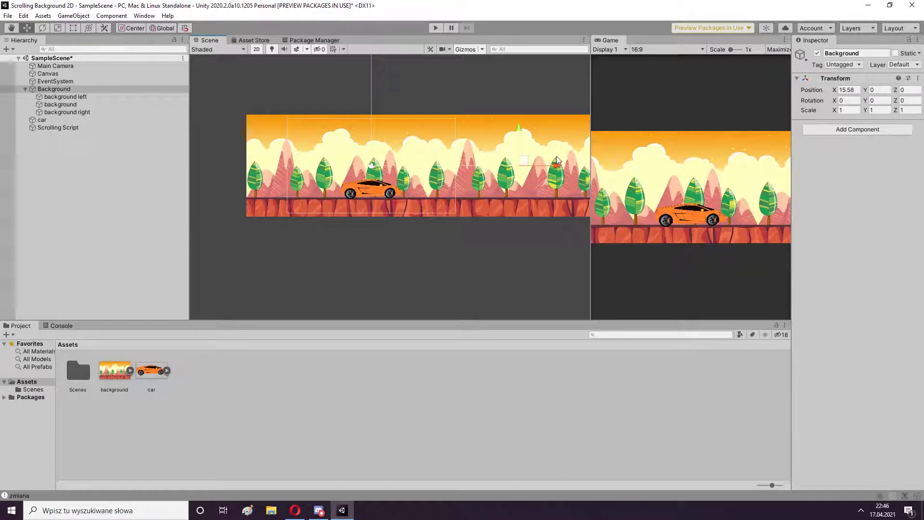
key("ctrl+z")
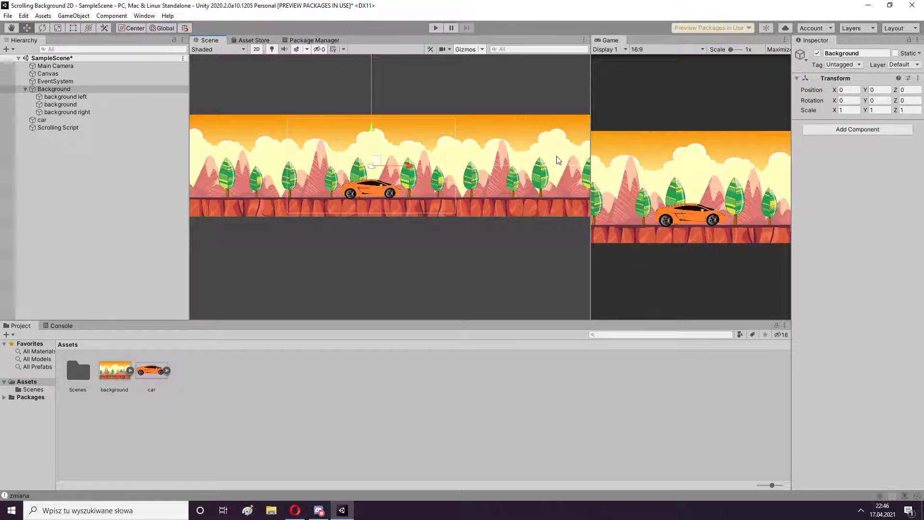
mouse_move(607, 40)
left_mouse_down()
mouse_move(266, 43)
mouse_move(297, 41)
left_mouse_up()
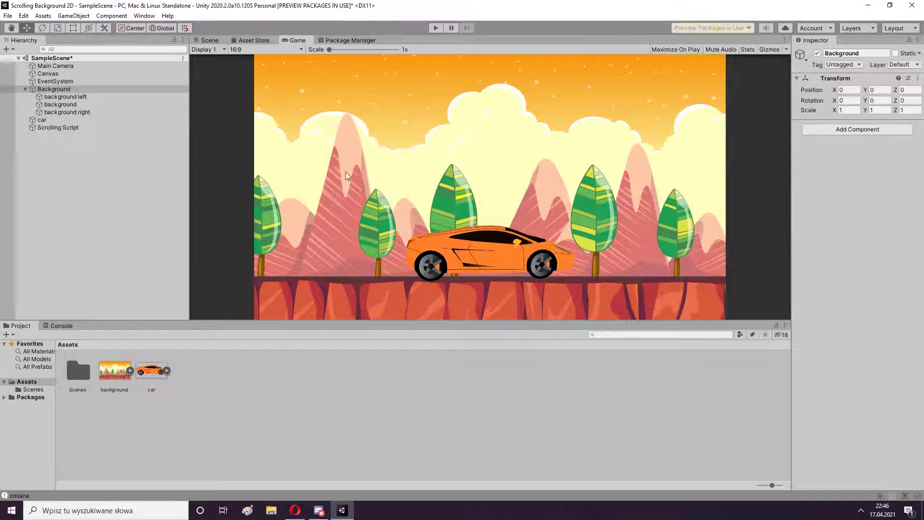
left_click(285, 414)
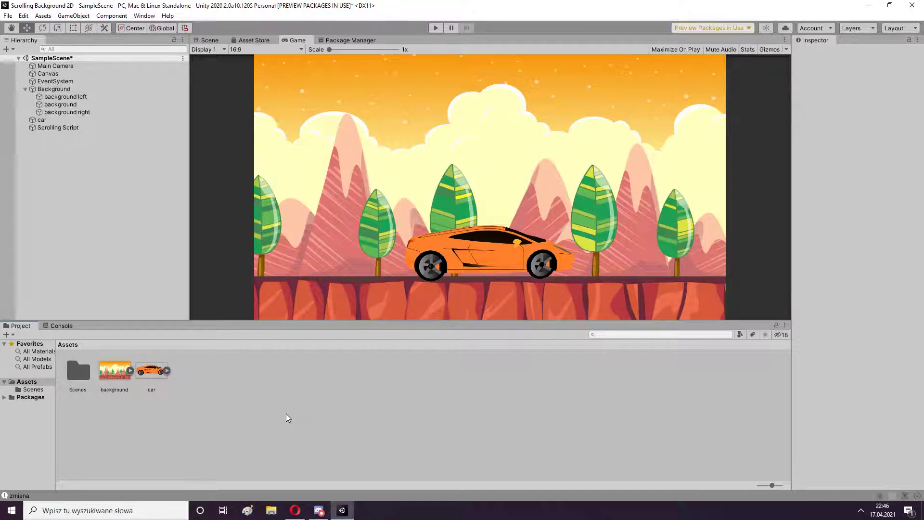
Create a new C# script in Assets named Scrolling
right_click(287, 415)
mouse_move(366, 161)
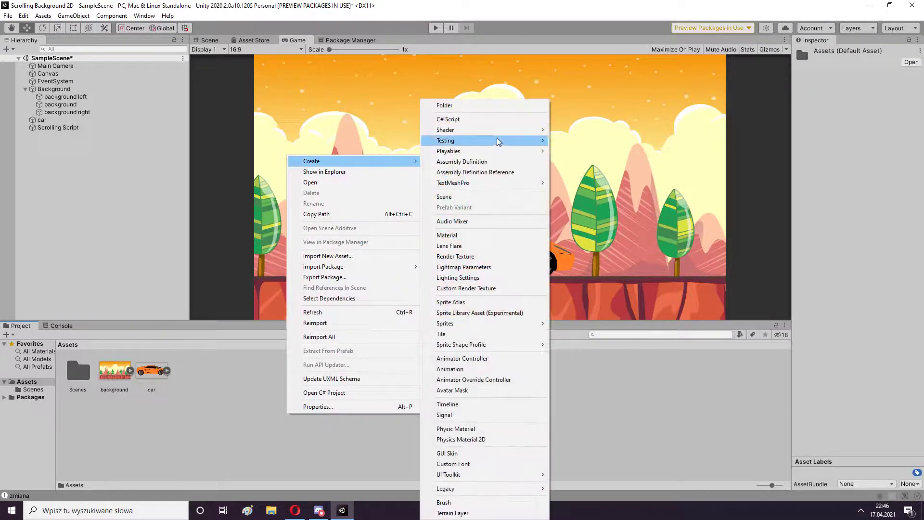
left_click(496, 120)
type("Scr")
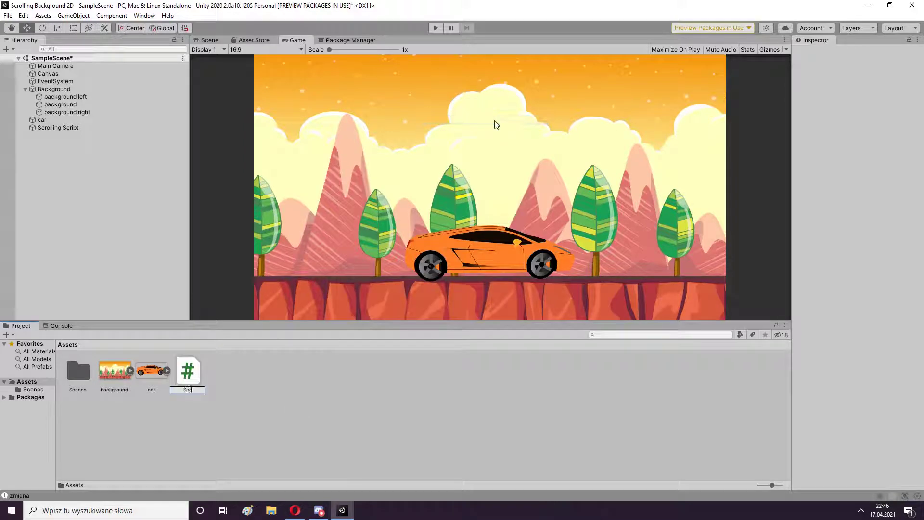
type("olling")
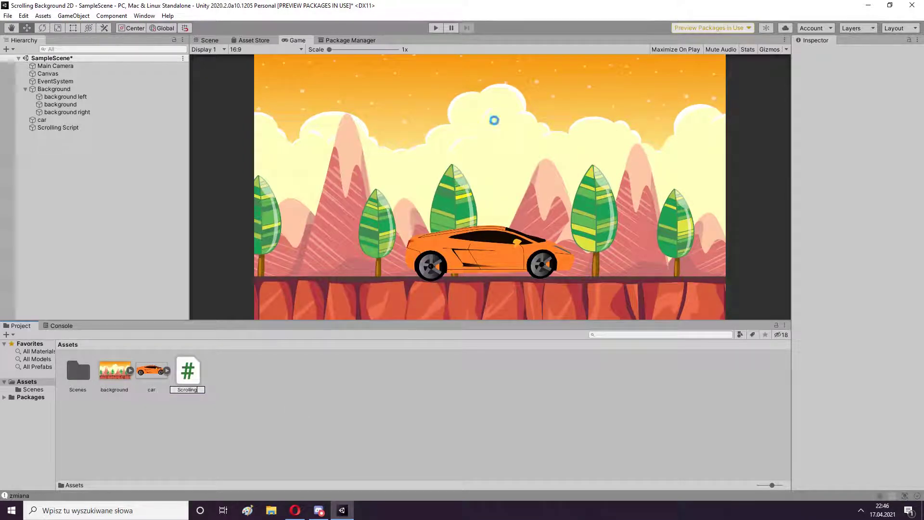
key("Return")
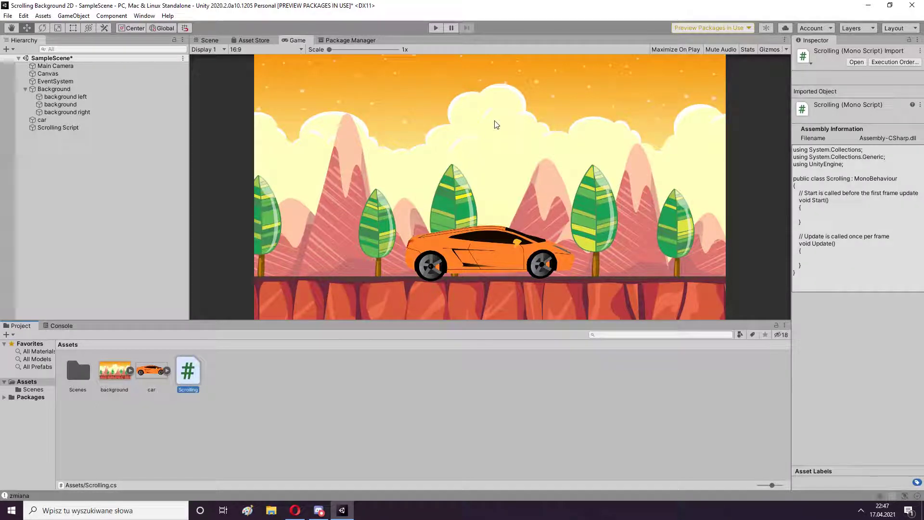
Try attaching Scrolling to the Scrolling Script object, then open the script in VS Code
left_click(356, 417)
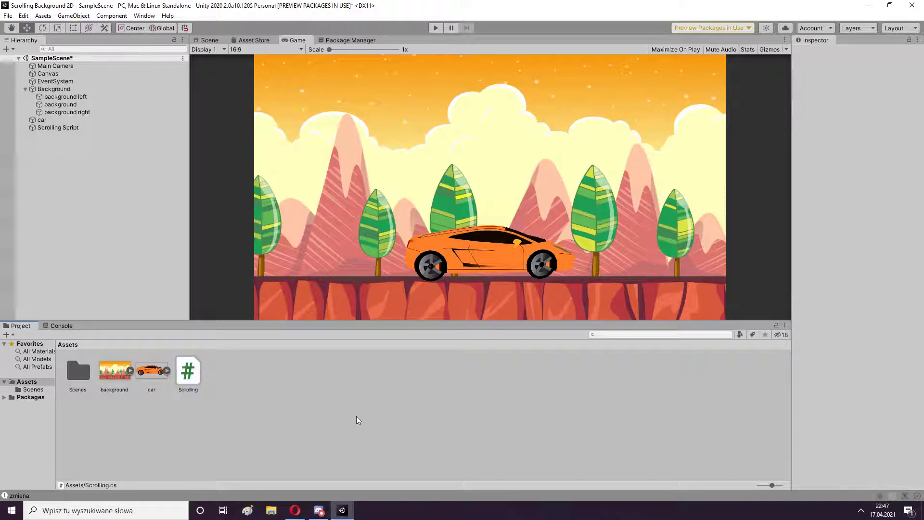
left_click(60, 130)
mouse_move(191, 374)
left_mouse_down()
mouse_move(543, 292)
mouse_move(836, 205)
left_mouse_up()
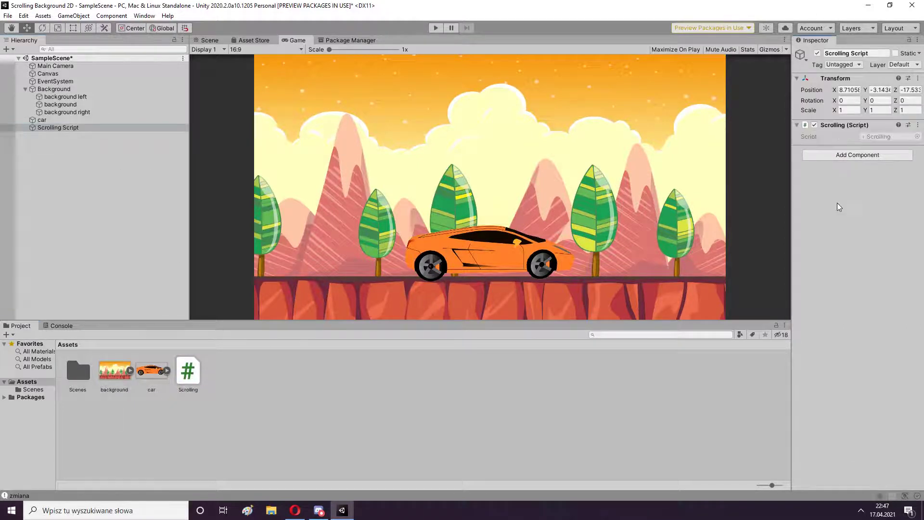
double_click(200, 385)
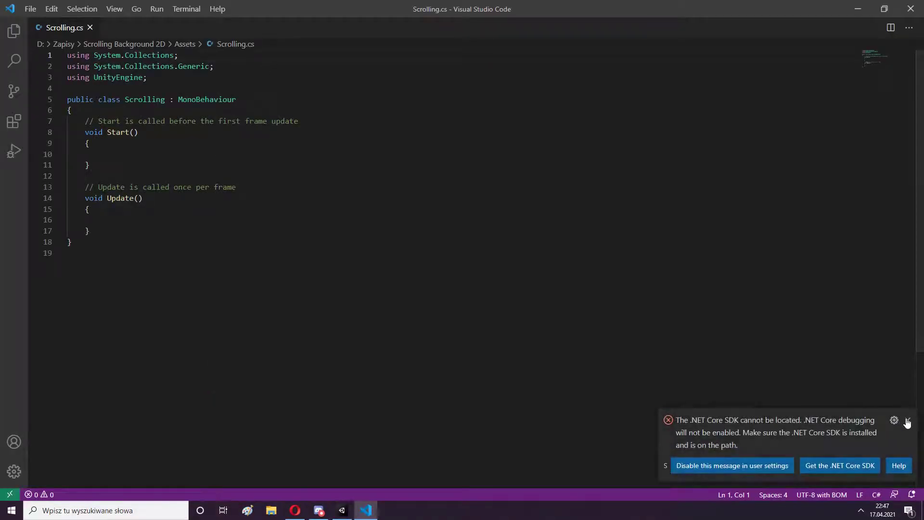
Declare public GameObject background and public bool canScroll fields in the class, and save
left_click(908, 420)
left_click(266, 99)
left_click(447, 106)
key("Return")
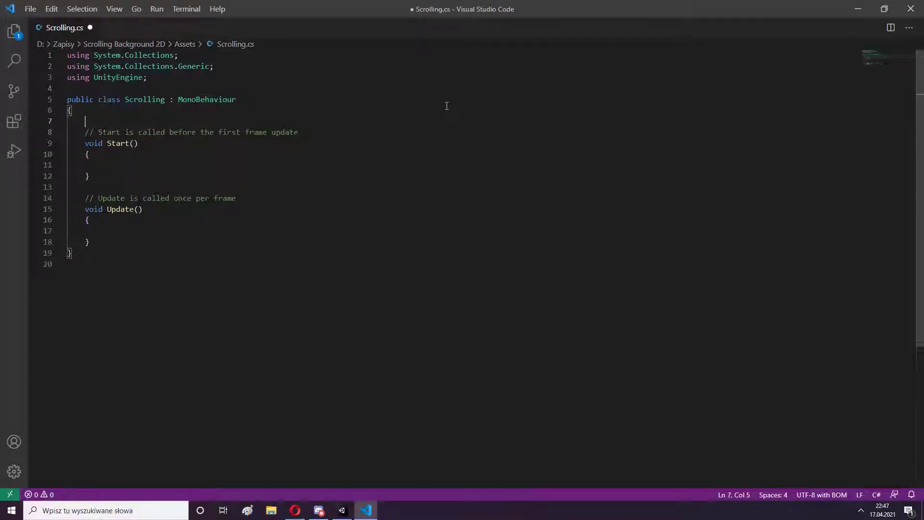
key("Return")
key("Tab")
type("public GameObject ")
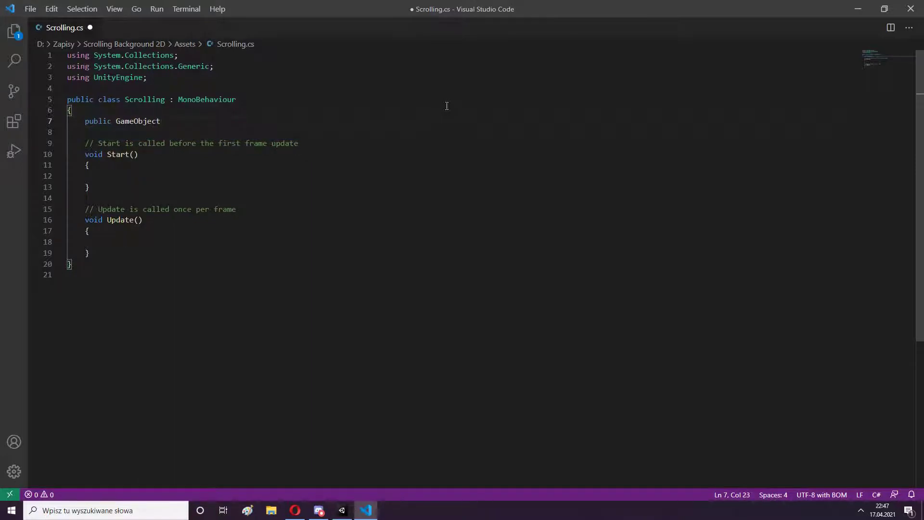
type("background;")
key("Return")
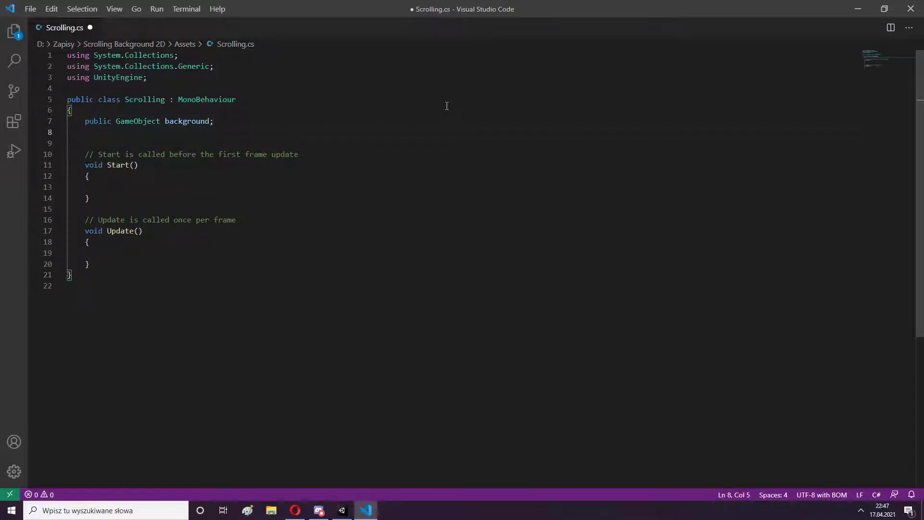
type("public")
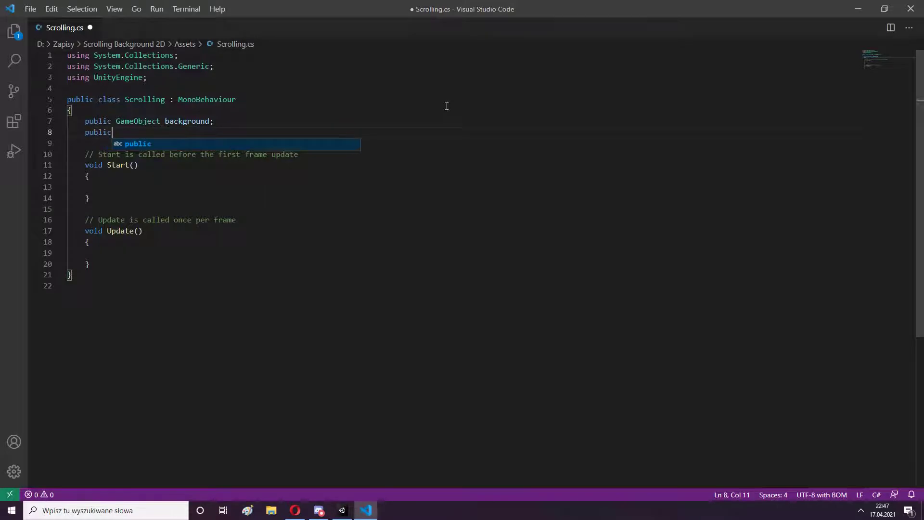
type(" bool ")
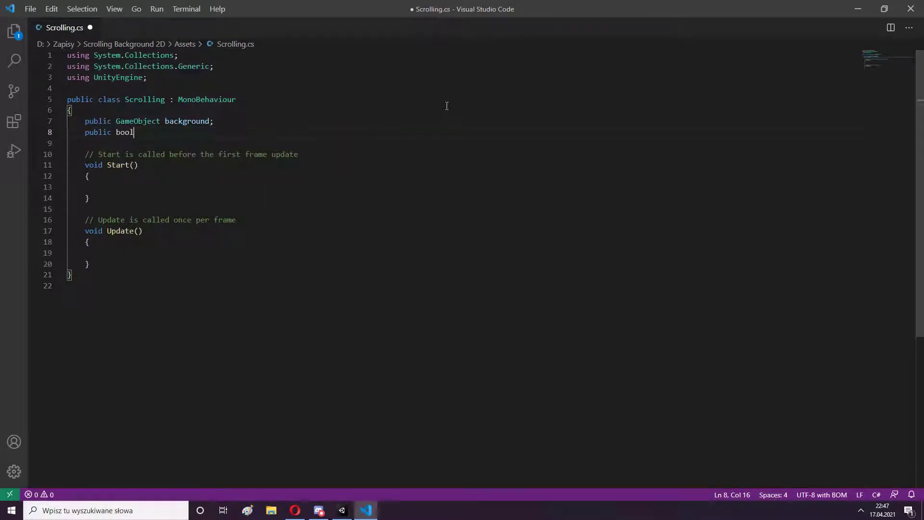
type("canScroll;")
key("ctrl+s")
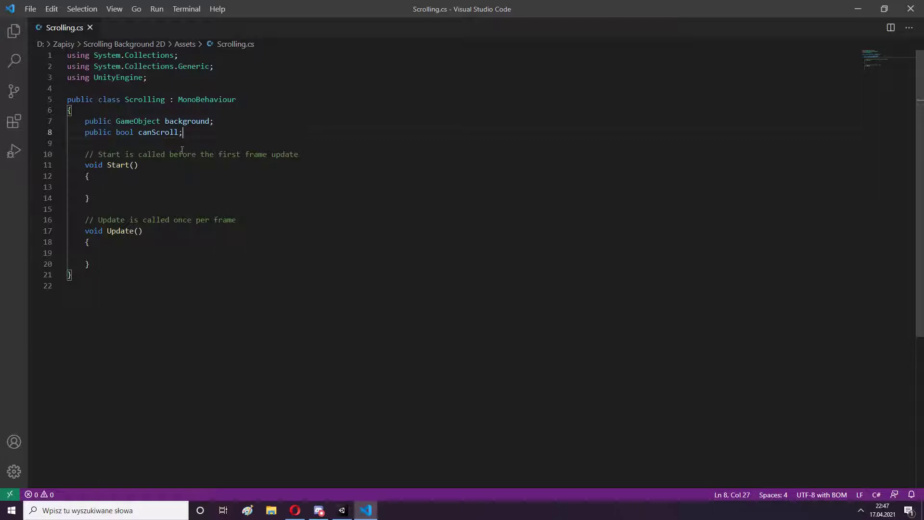
Set canScroll = true inside Start() and save the script
left_click(140, 192)
type("can")
key("Tab")
type("=")
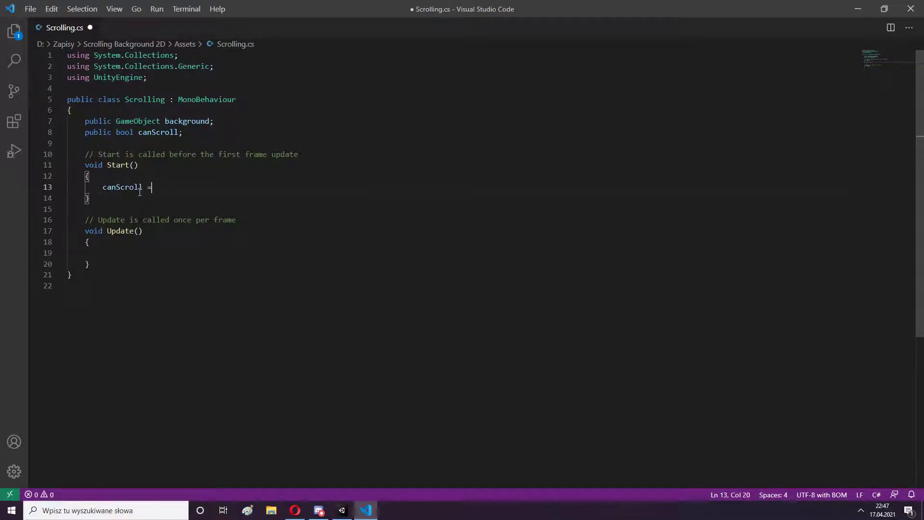
type(" true;")
key("ctrl+s")
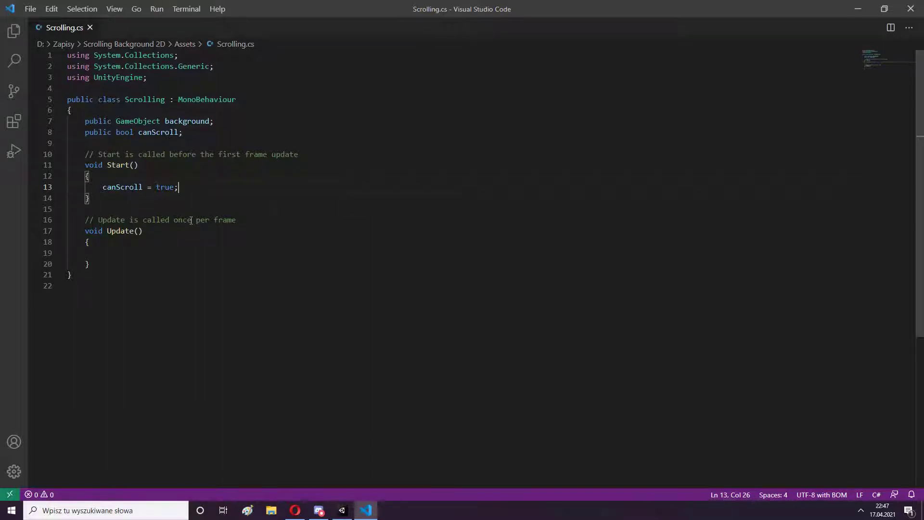
scroll(191, 220, "down", 1)
Write the Update() condition if(background.transform.position.z >= 19.20)
left_click(160, 227)
type("if9")
type("(")
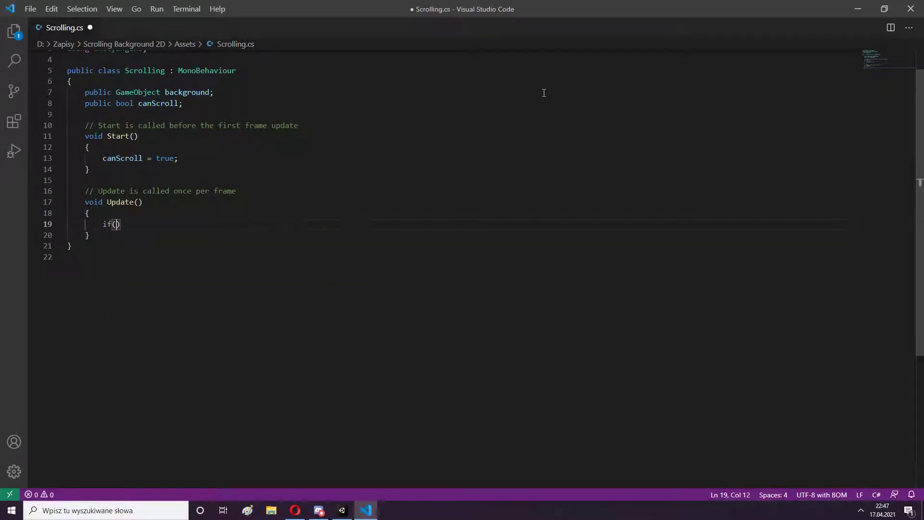
type("backgro")
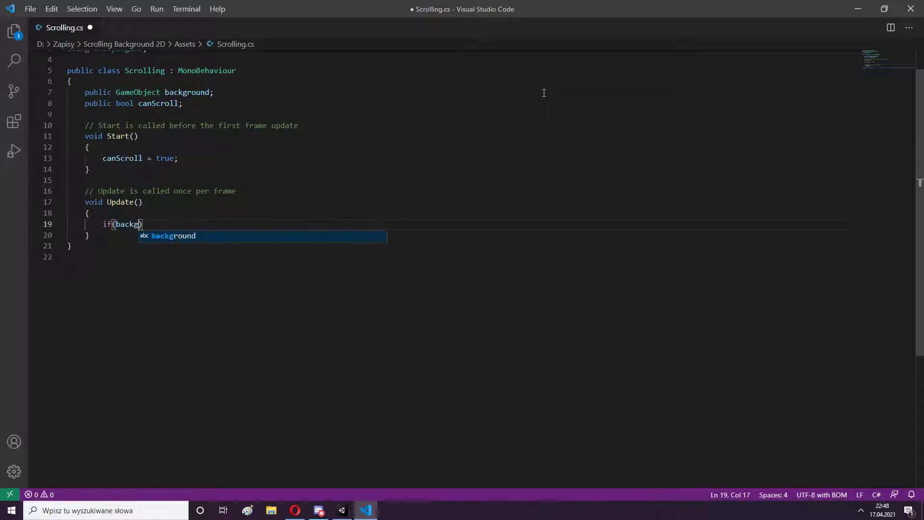
type("und")
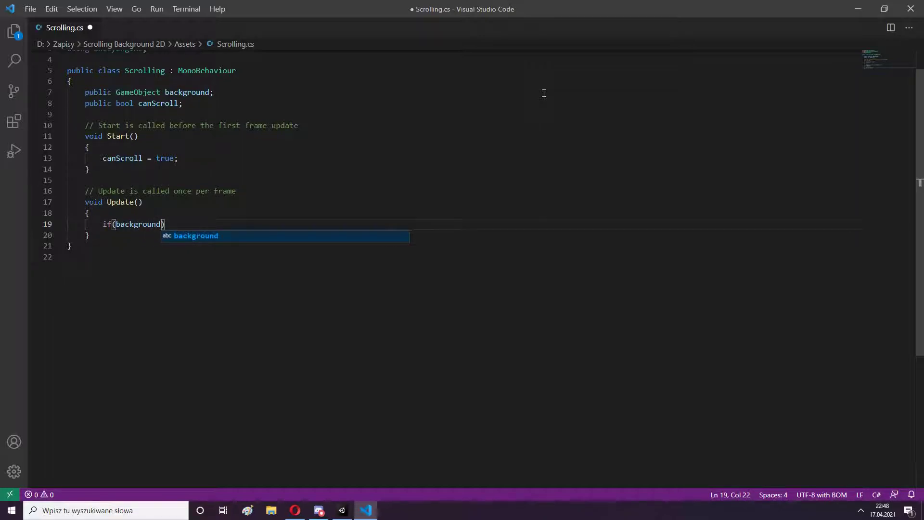
type(".transform.position")
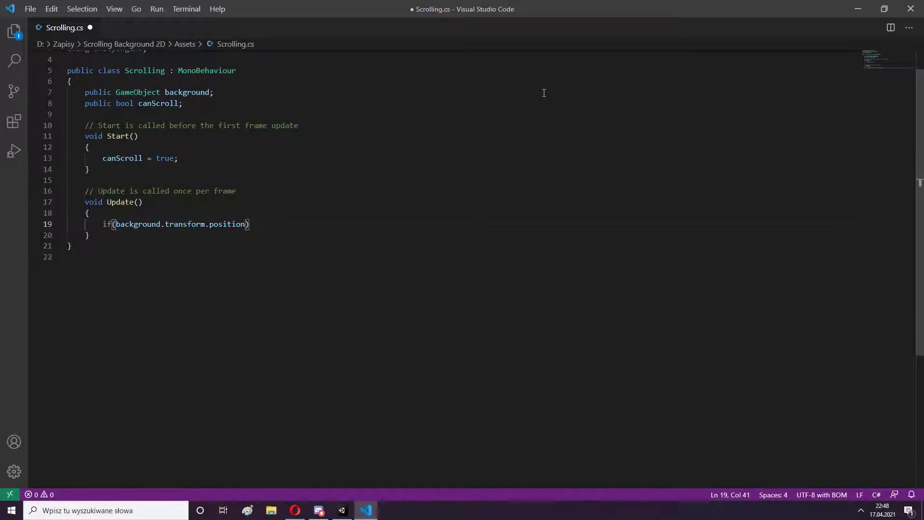
type(".z")
type(" >=")
type(" 19.20")
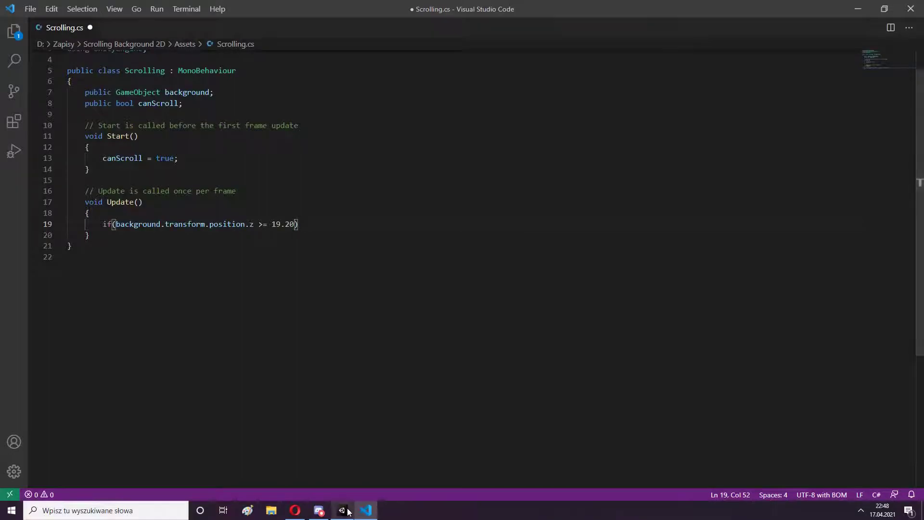
left_click(341, 511)
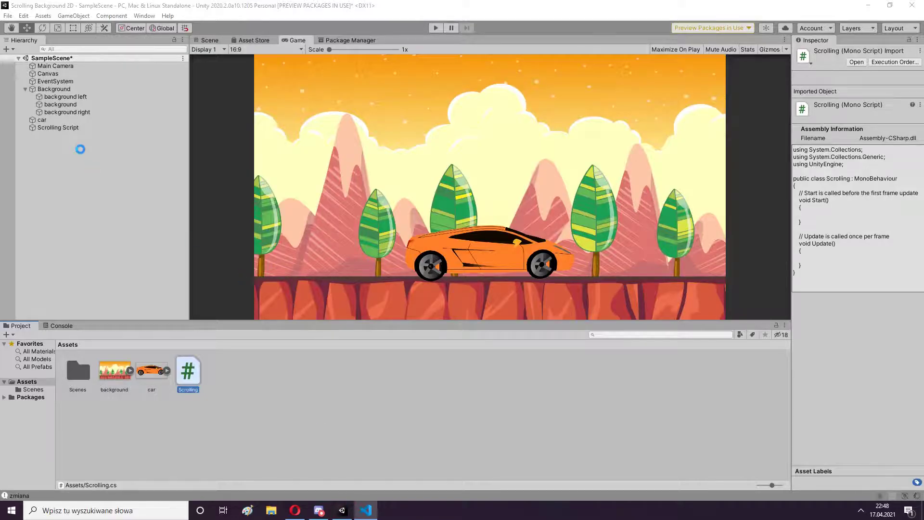
Read background right's Transform X of 19.2 in Unity, then return to the script
left_click(79, 112)
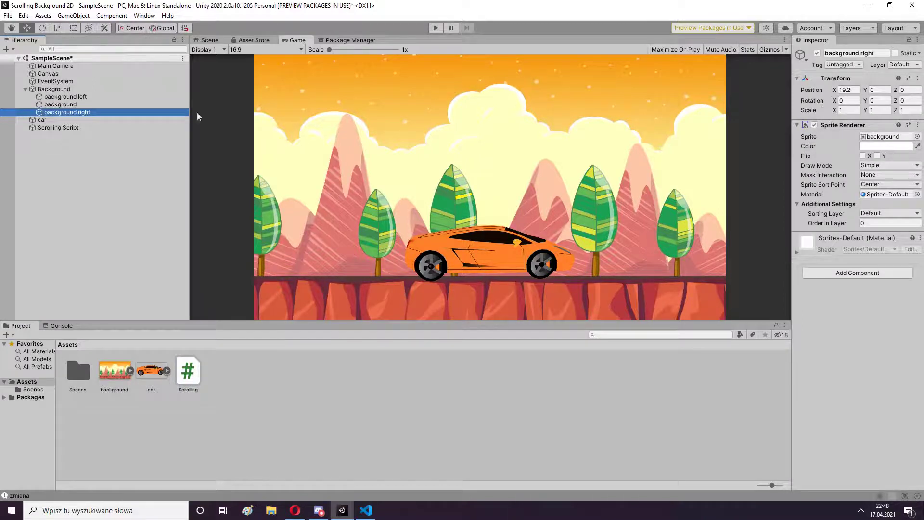
left_click(256, 451)
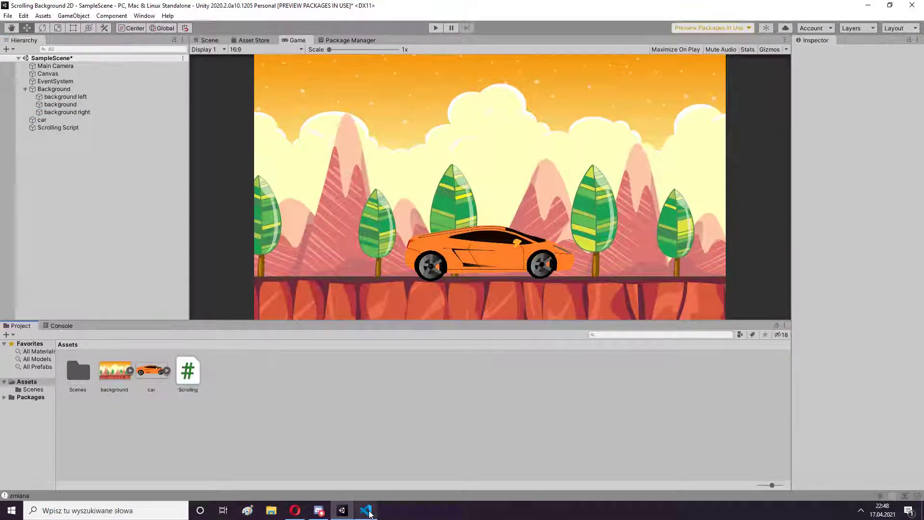
left_click(371, 514)
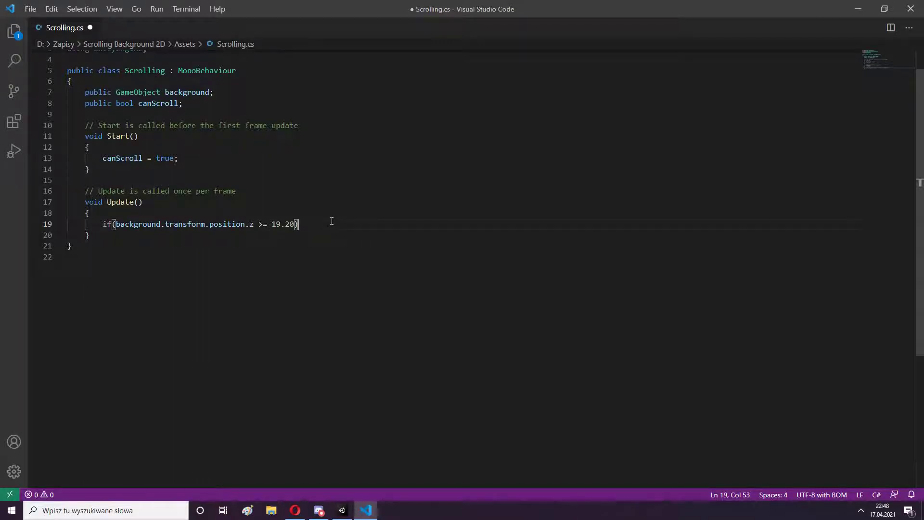
Extend the if with && canScroll == true and call StartCoroutine(Scroll()); in its body
type("&& ")
type("can")
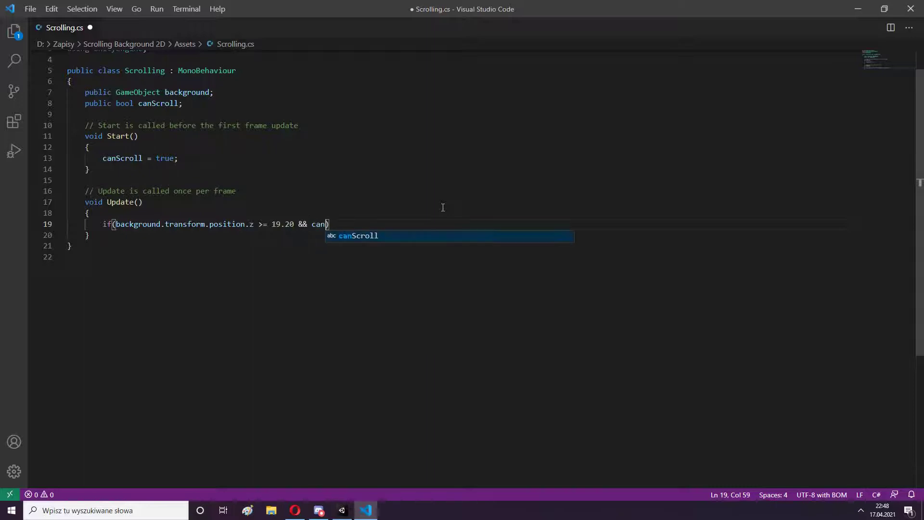
key("Tab")
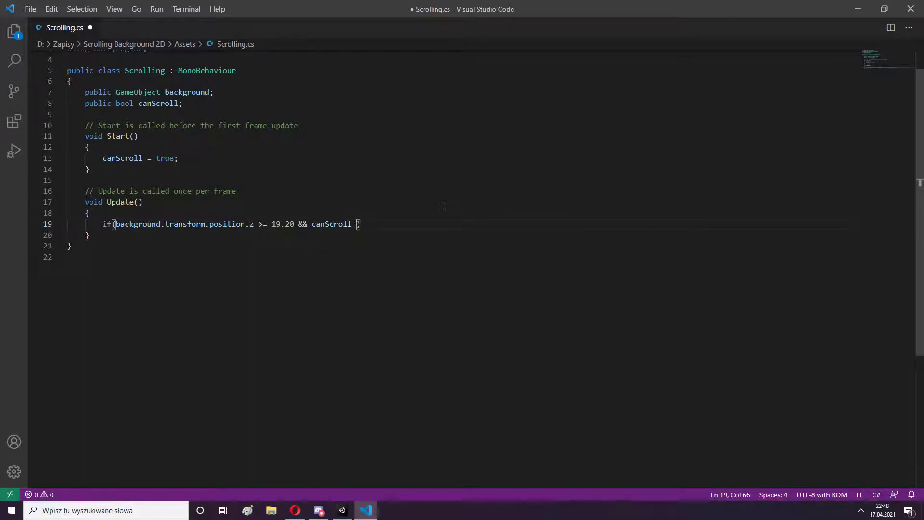
type("== true)")
key("Return")
type("{")
key("Return")
key("ctrl+s")
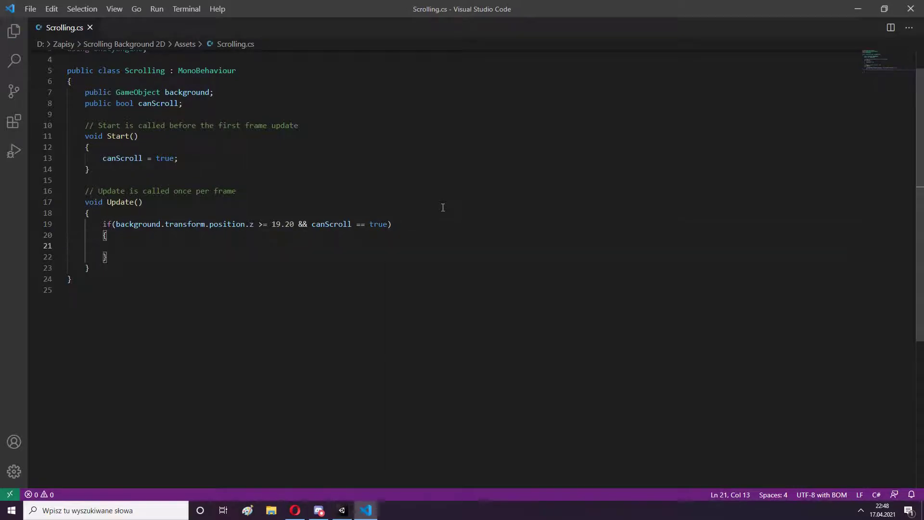
type("Start")
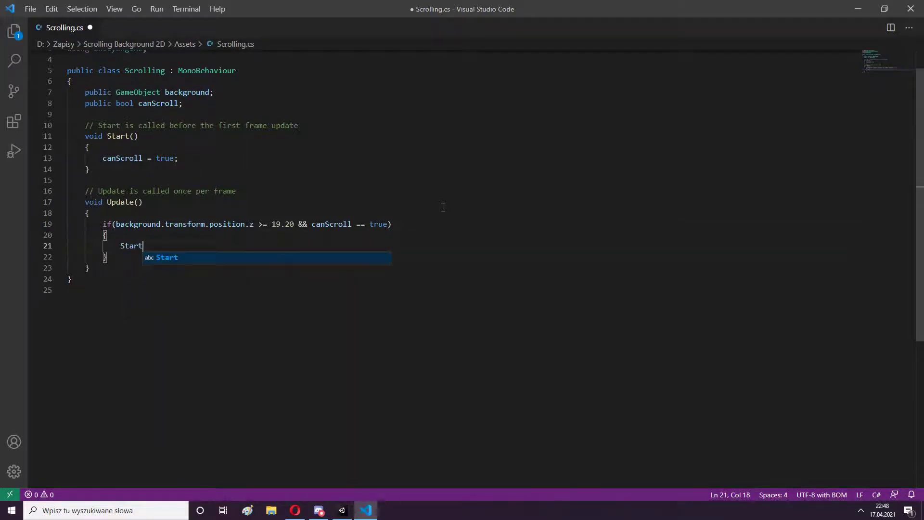
type("Coroutine(Scroll())")
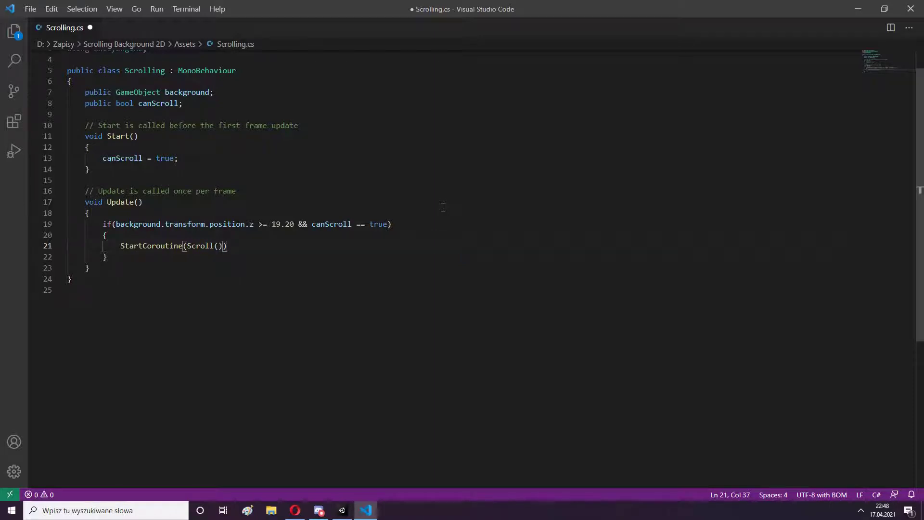
type(";")
key("ctrl+s")
key("Down")
key("Return")
key("Return")
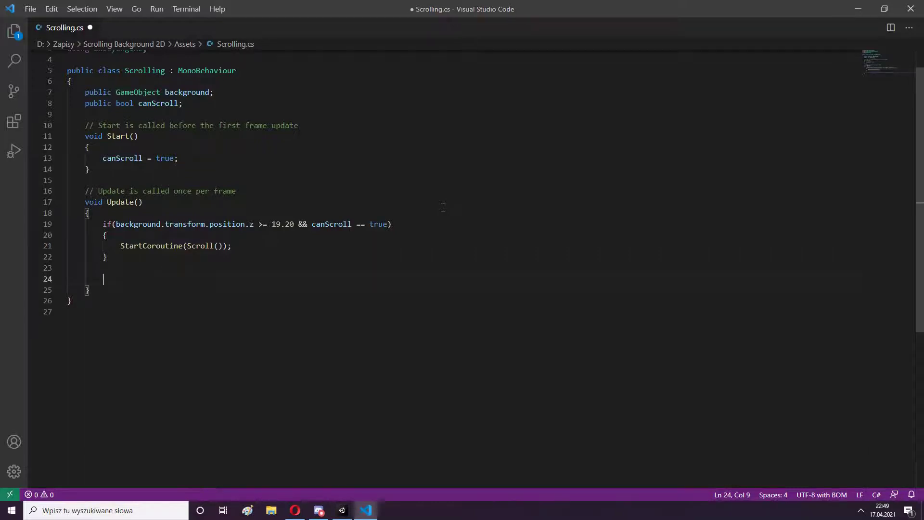
Add a second condition if(background.transform.position.x <= 19.20f) and change line 19's value to 19.20f
type("if(")
type("background.tra")
key("Tab")
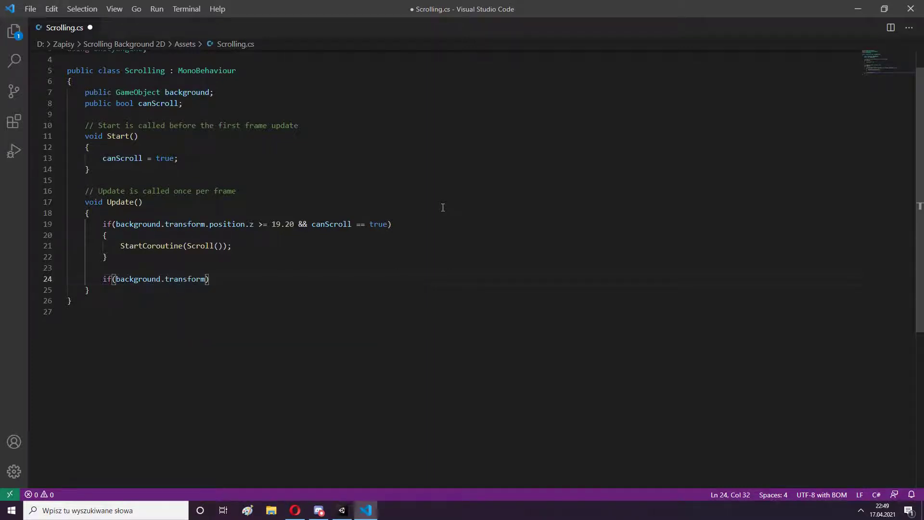
type(".pos")
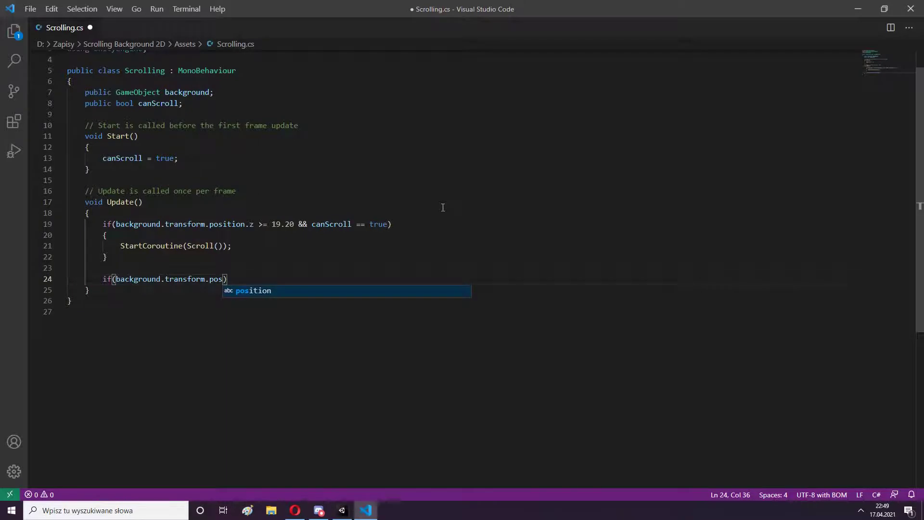
key("Return")
type(".z")
key("BackSpace")
type("x ")
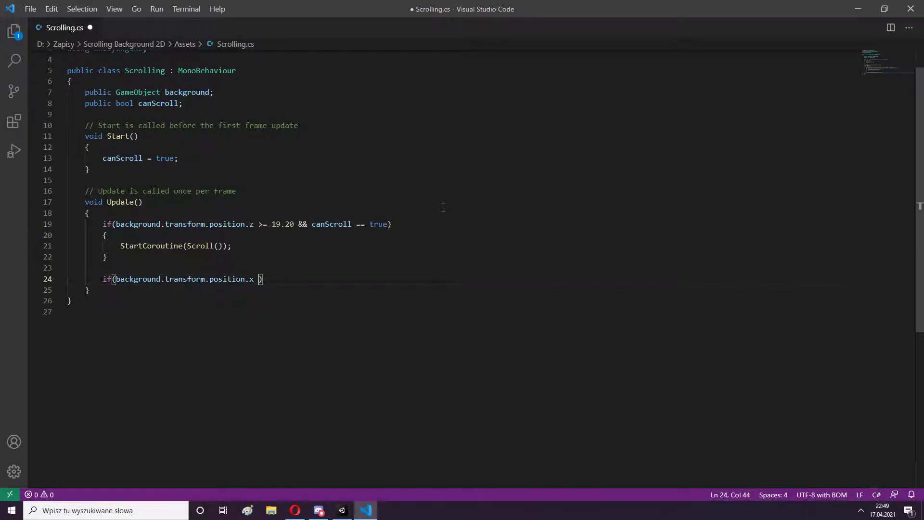
type("<= 19.20f")
left_click(294, 224)
type("f")
Give that if a body setting background position to new Vector3(19.20f, 0, 0), and save
left_click(300, 279)
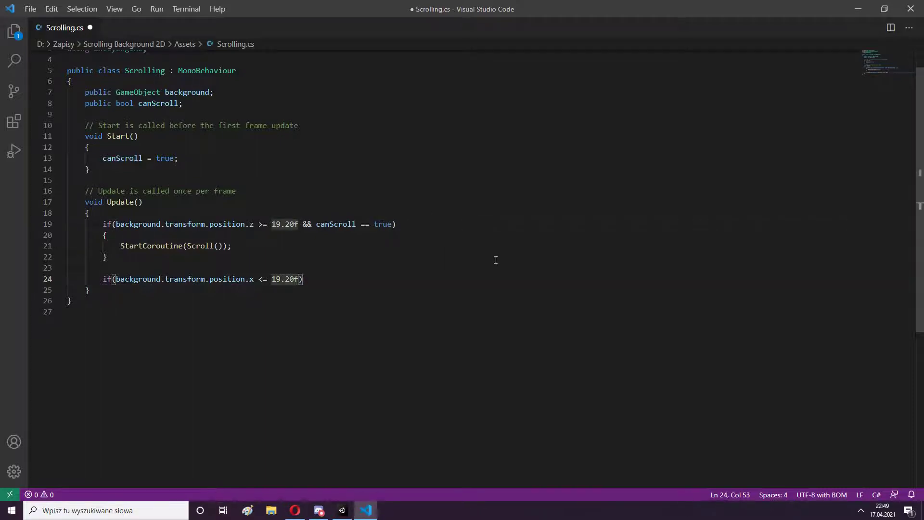
key("End")
key("Return")
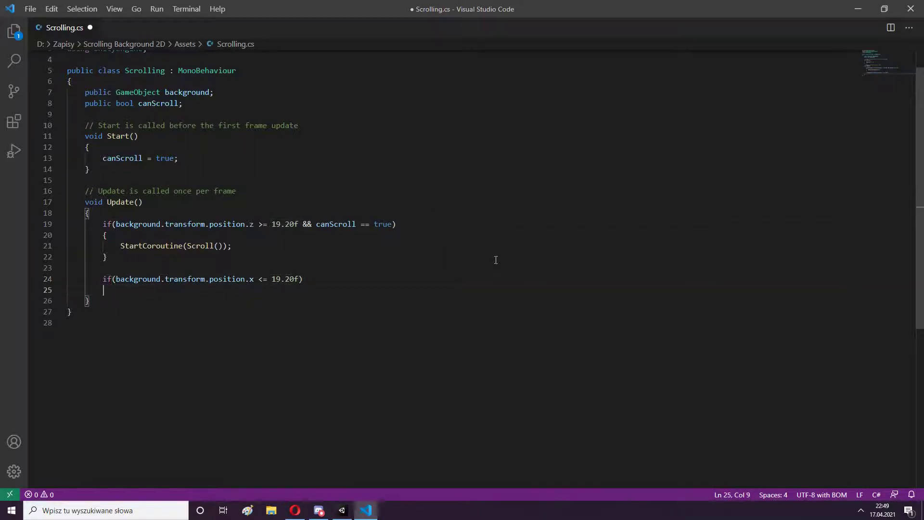
type("{")
key("Return")
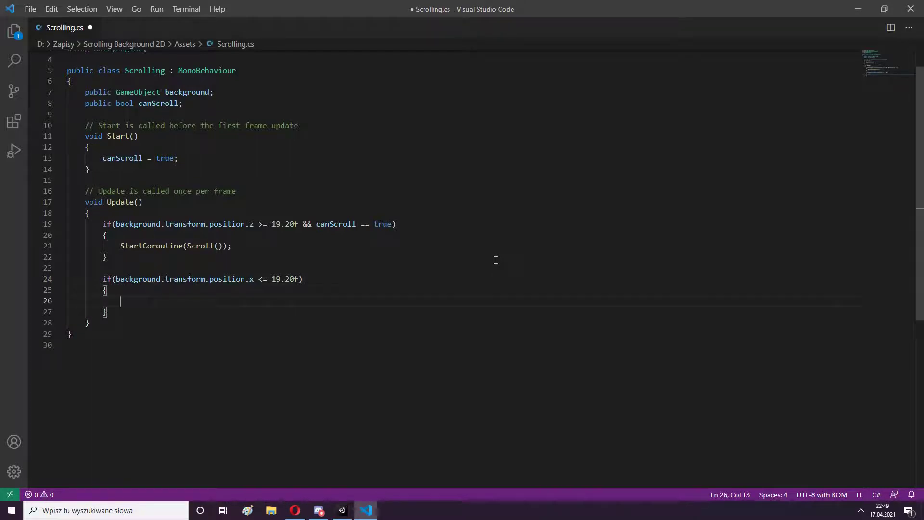
type("background.transform.pos")
key("Tab")
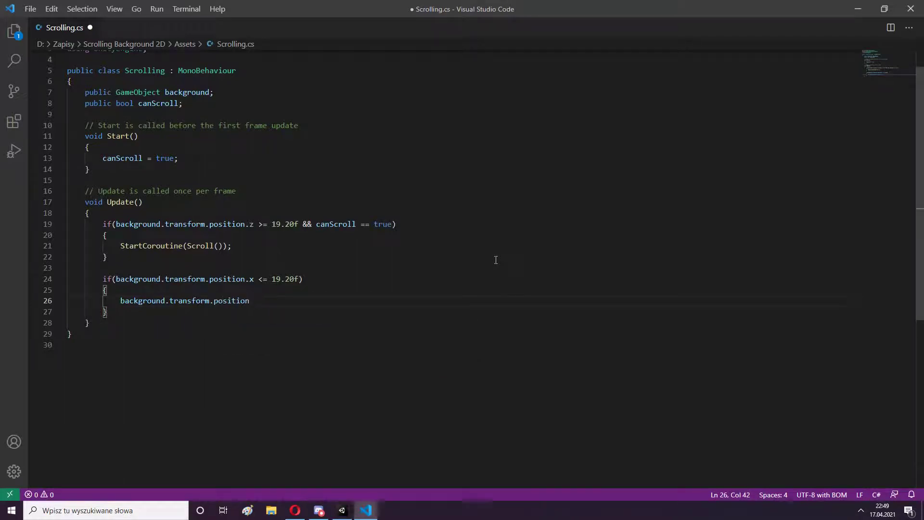
type(" = new Vector")
type("3(")
type("19.20f,")
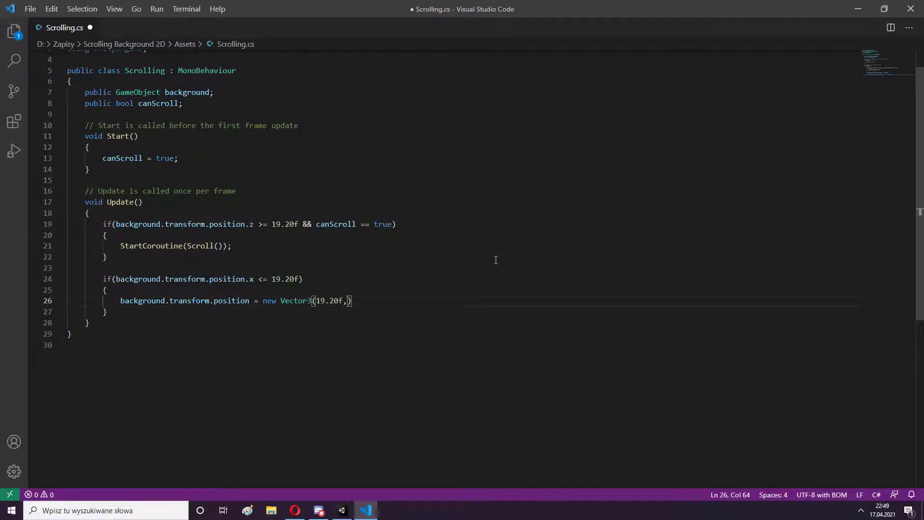
type(" 0, 0);")
key("ctrl+s")
key("Down")
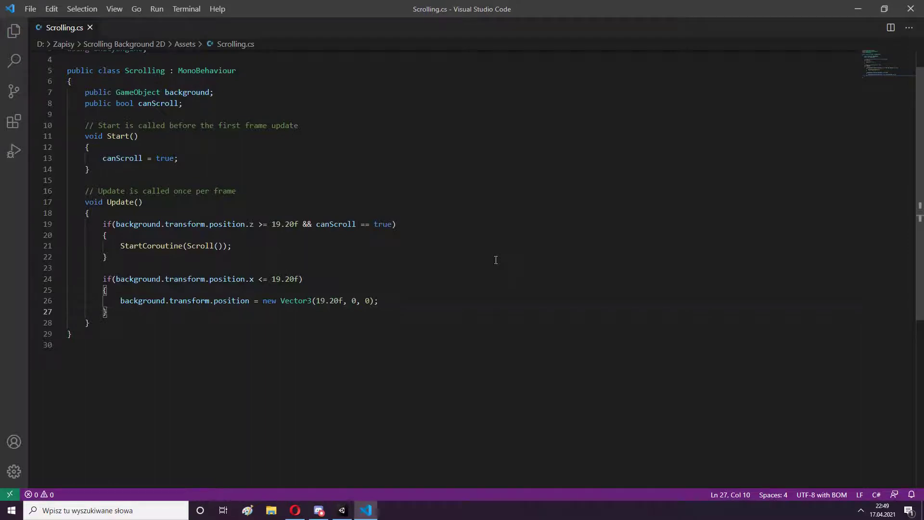
key("Down")
key("Return")
key("Return")
Declare IEnumerator Scroll() whose body first sets canScroll = false, and save
type("iEnumerato")
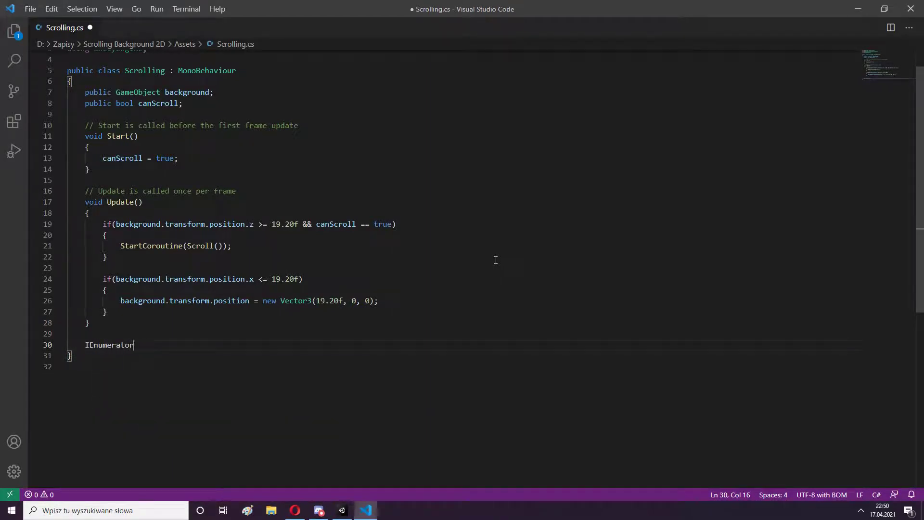
type(" Scroll()")
key("Return")
type("{")
key("Return")
type("canScroll = false;")
key("ctrl+s")
key("Return")
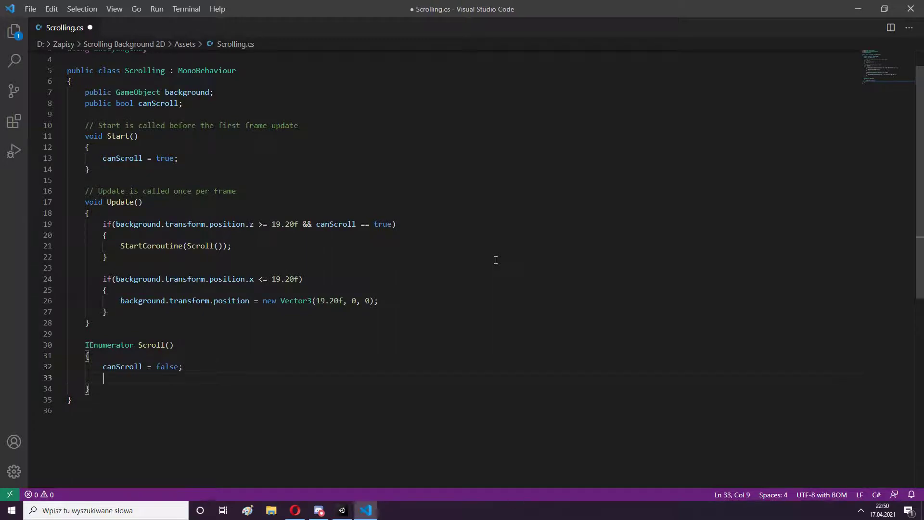
Add yield return new WaitForSeconds(0.01f); to Scroll()
type("yield return new WaitFro")
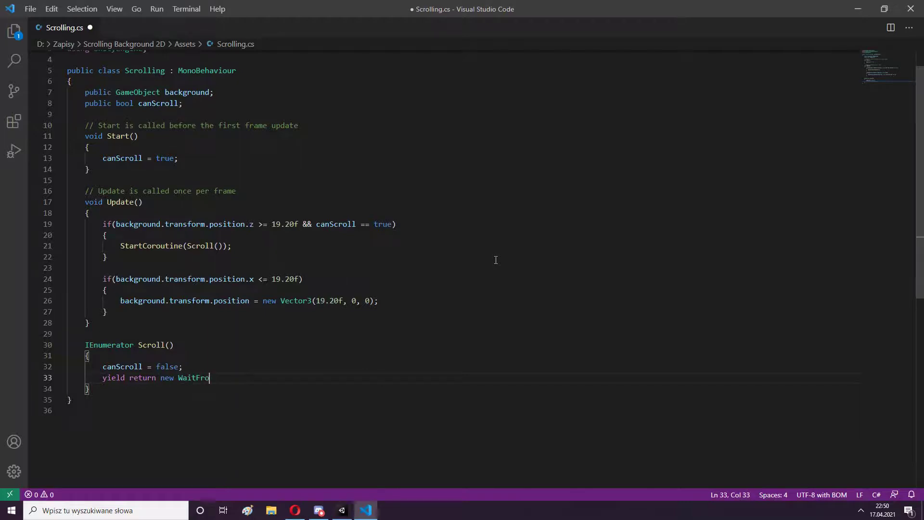
key("BackSpace")
key("BackSpace")
type("orSeconds(0.01f);")
key("Return")
key("Return")
Set background position to new Vector3(background.transform.position.x - 0.05f, 0, 0)
type("background.transform.po")
key("Tab")
type("= new Ve")
key("Tab")
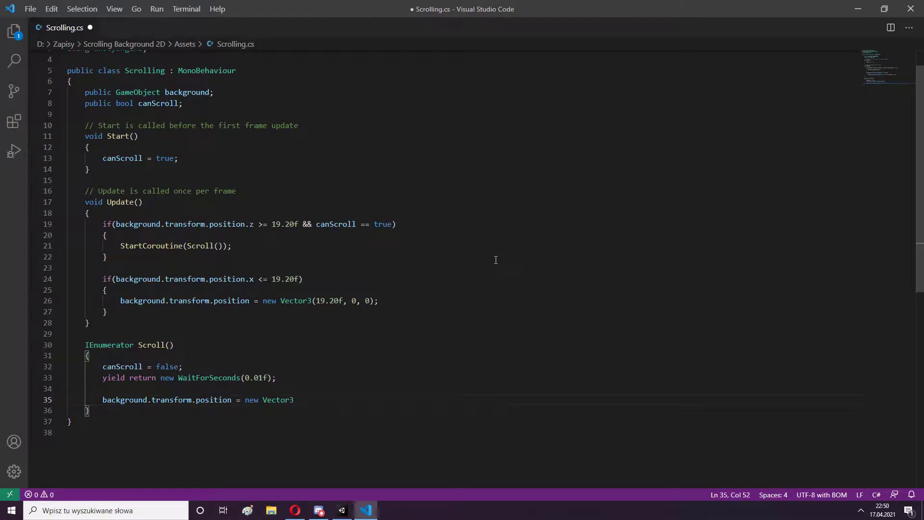
type("(back")
key("Tab")
type(".tr")
key("Tab")
type(".pos")
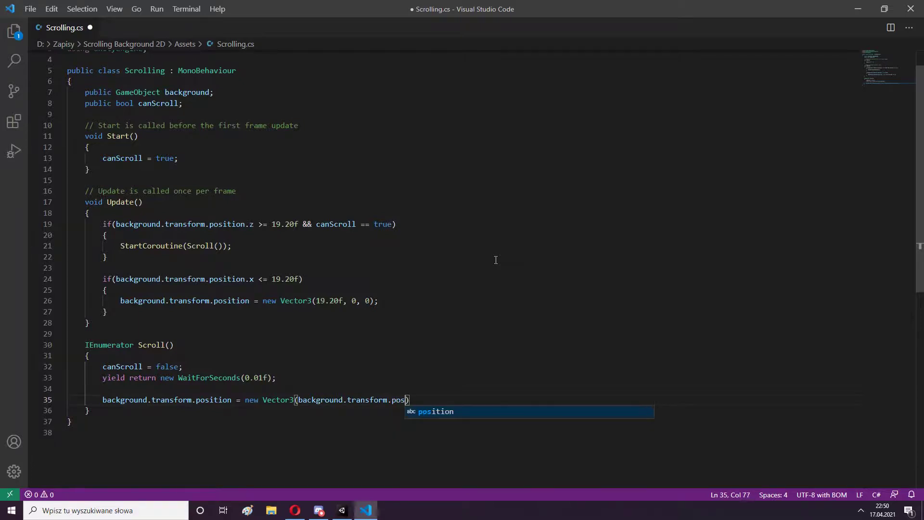
key("Tab")
type(".x")
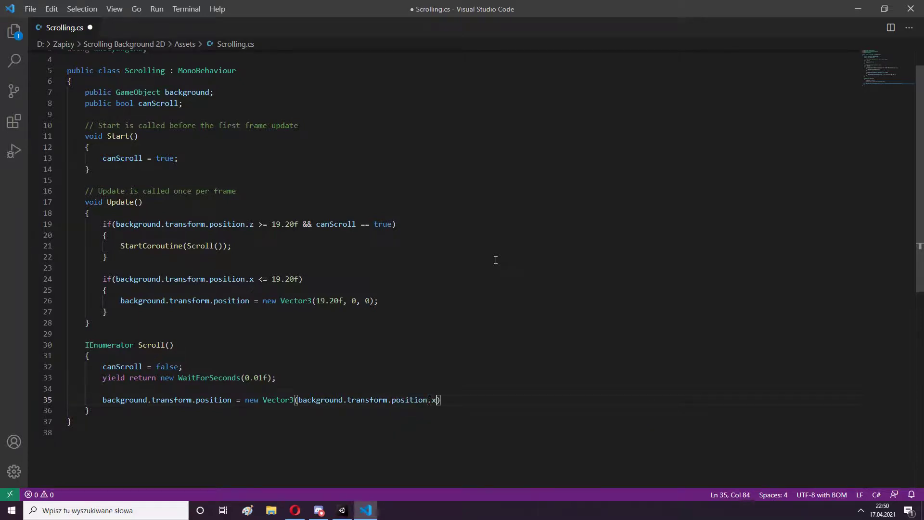
type(" -")
type(" 0")
type(".0")
type("5f")
type(",0")
key("Left")
key("Right")
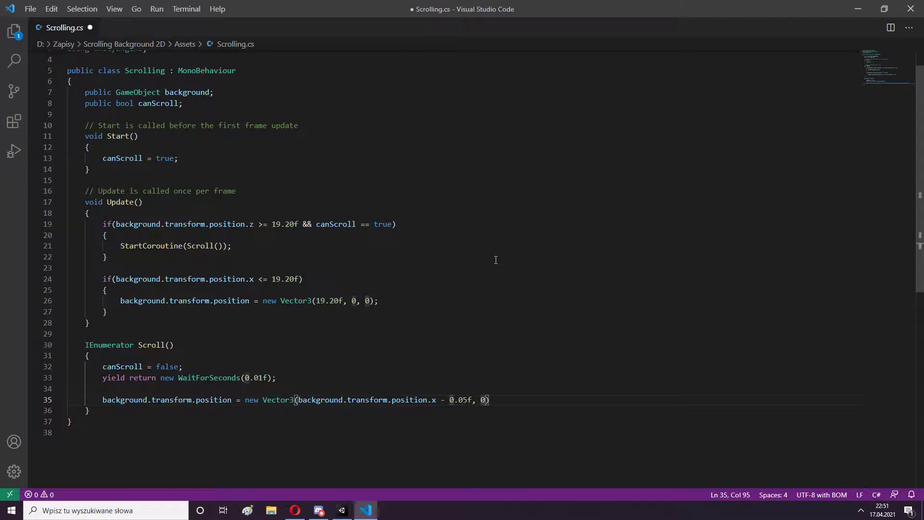
type(", 0)")
type(";")
key("Return")
key("Return")
End Scroll() with canScroll = true; and save the script
type("can")
key("Tab")
type("= true;")
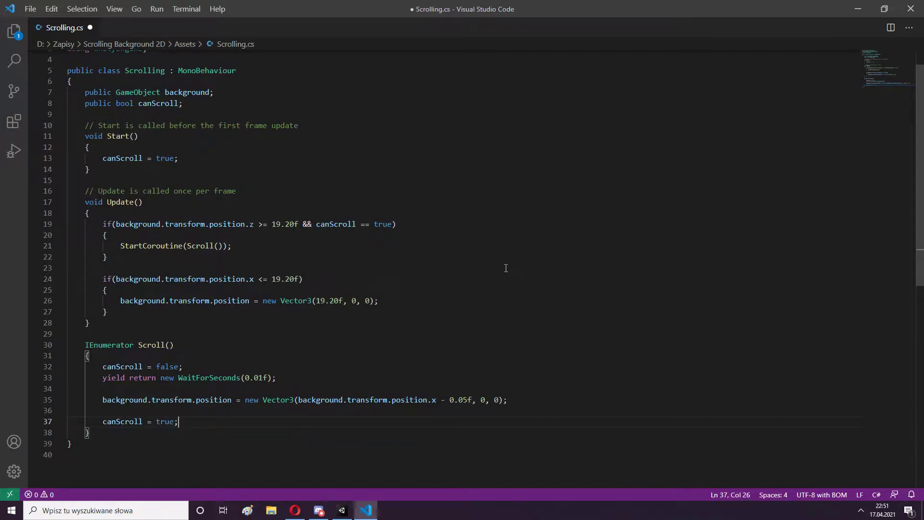
key("ctrl+s")
scroll(506, 268, "up", 1)
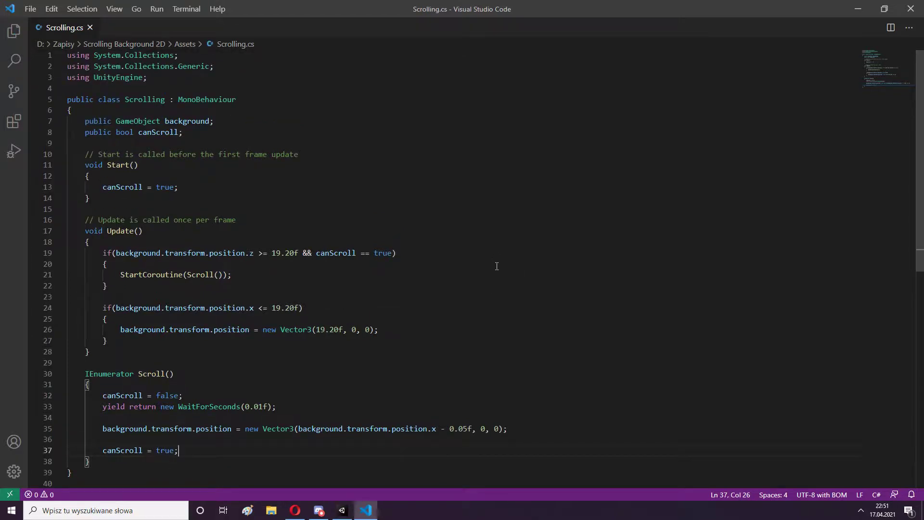
In Unity, assign the Background object to the Scrolling Script's Background field
left_click(342, 511)
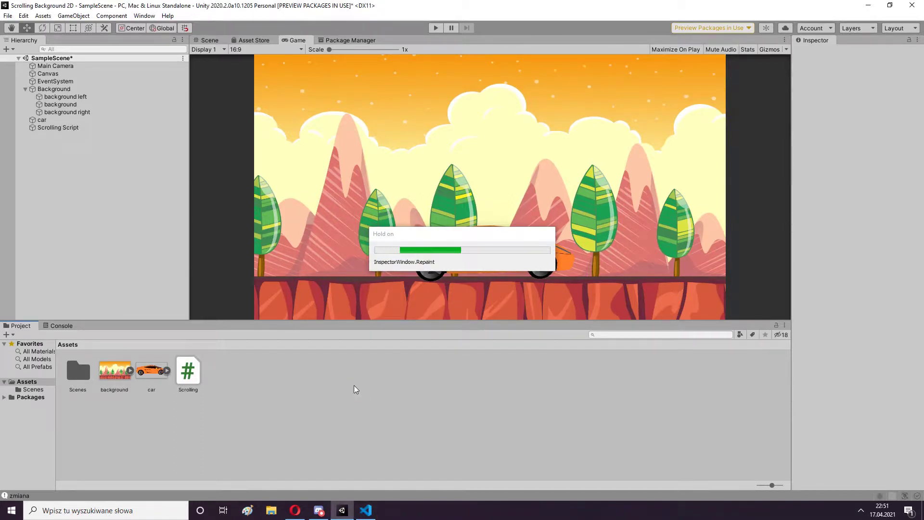
left_click(61, 326)
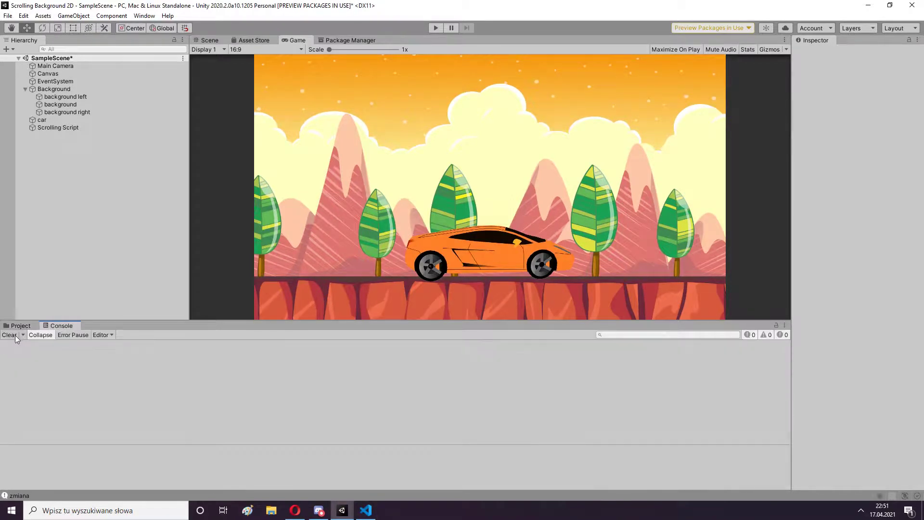
left_click(19, 326)
left_click(73, 127)
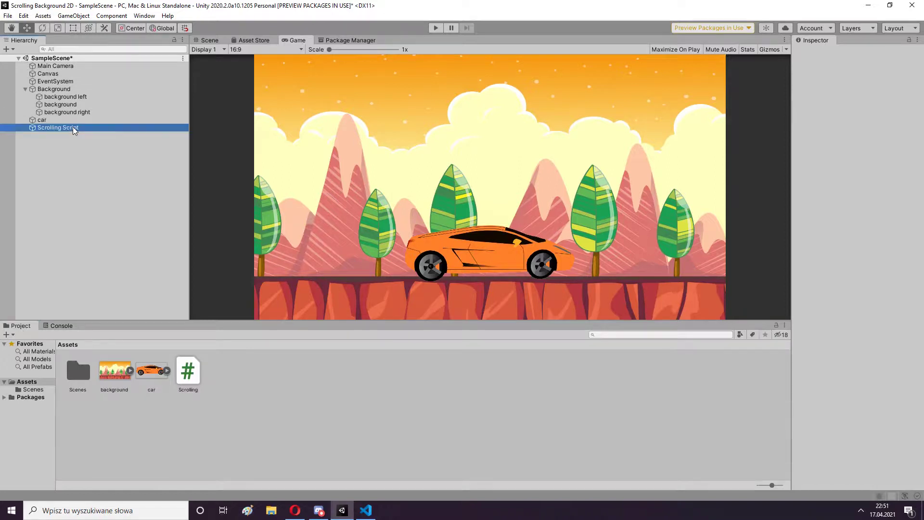
left_click(64, 89)
left_click_drag(64, 90, 890, 146)
left_click(538, 389)
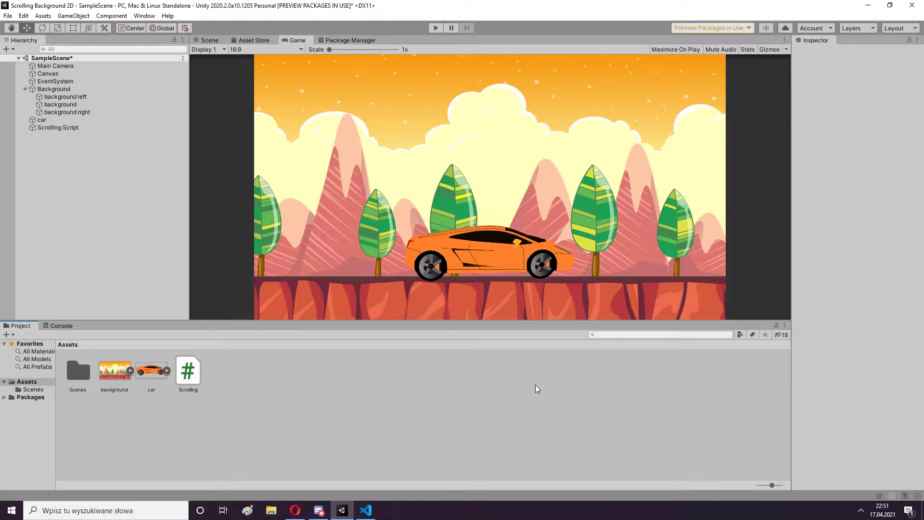
Test in play mode with Can Scroll ticked on Scrolling Script, then stop and return to the code
left_click(435, 28)
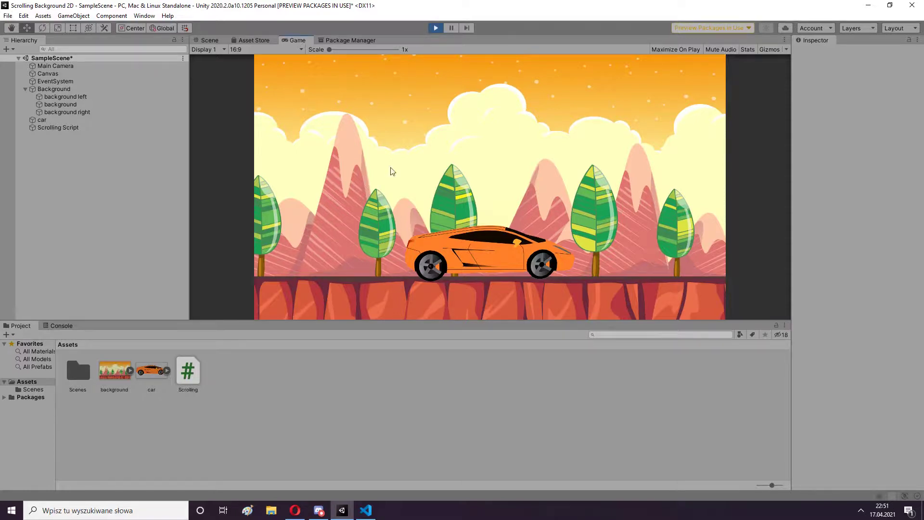
left_click(210, 39)
scroll(400, 117, "down", 3)
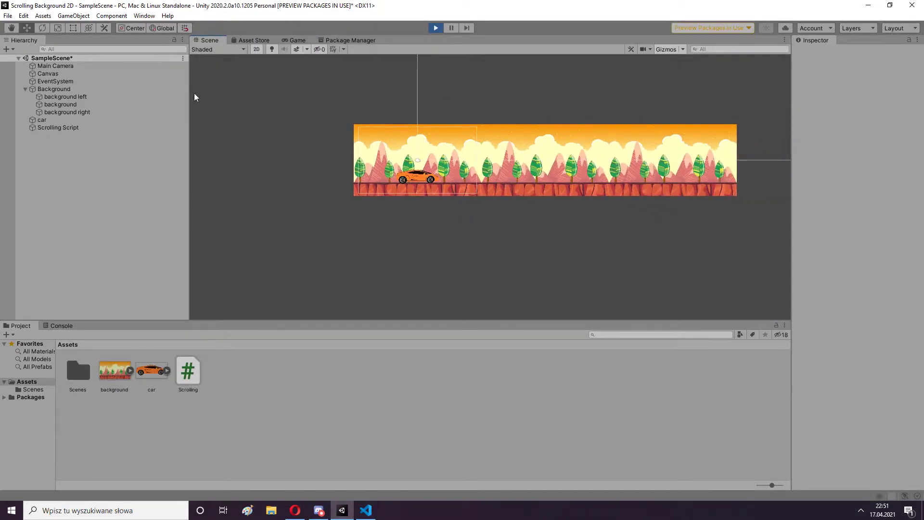
left_click(78, 126)
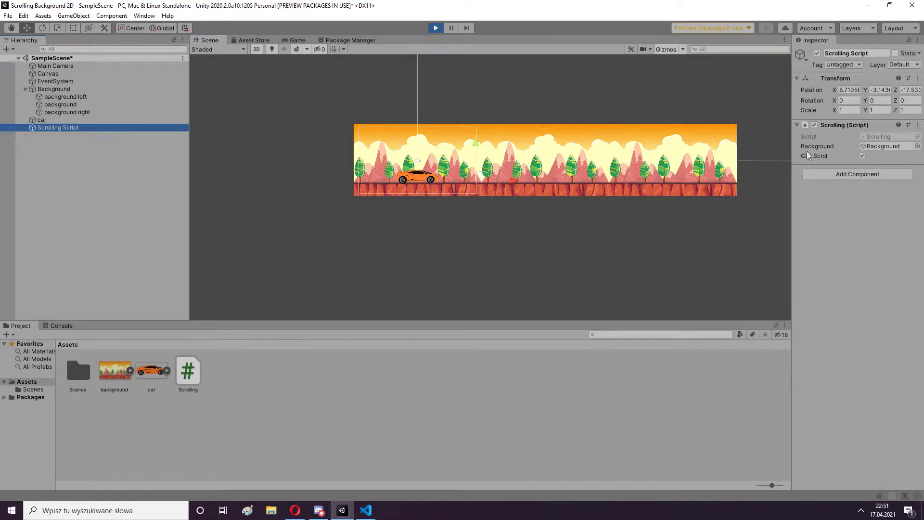
left_click(862, 156)
left_click(863, 157)
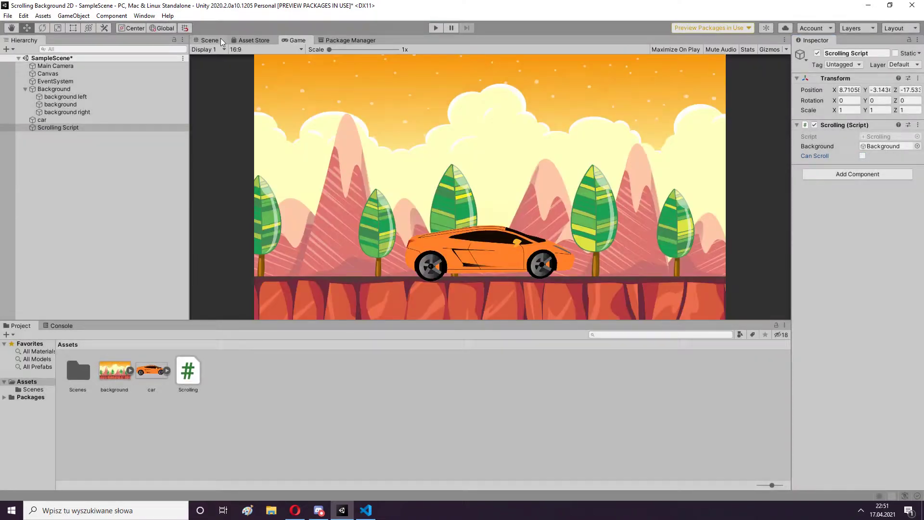
left_click(216, 40)
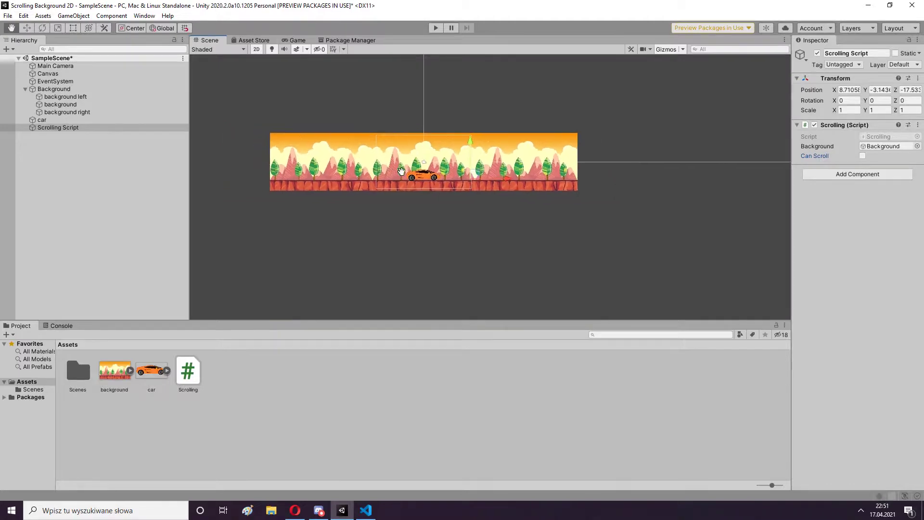
left_click(371, 507)
scroll(547, 262, "down", 1)
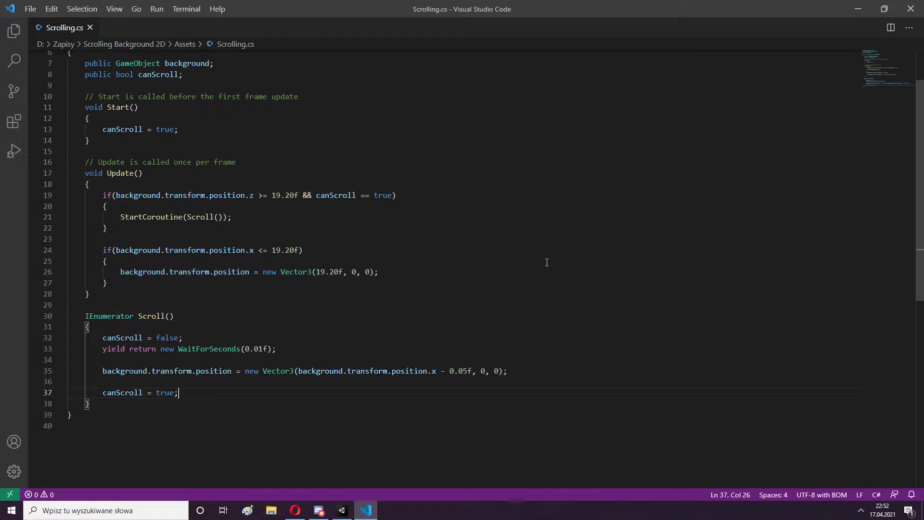
Change the 19.20f values on lines 19 and 24 to -19.20f, and save
scroll(547, 261, "up", 2)
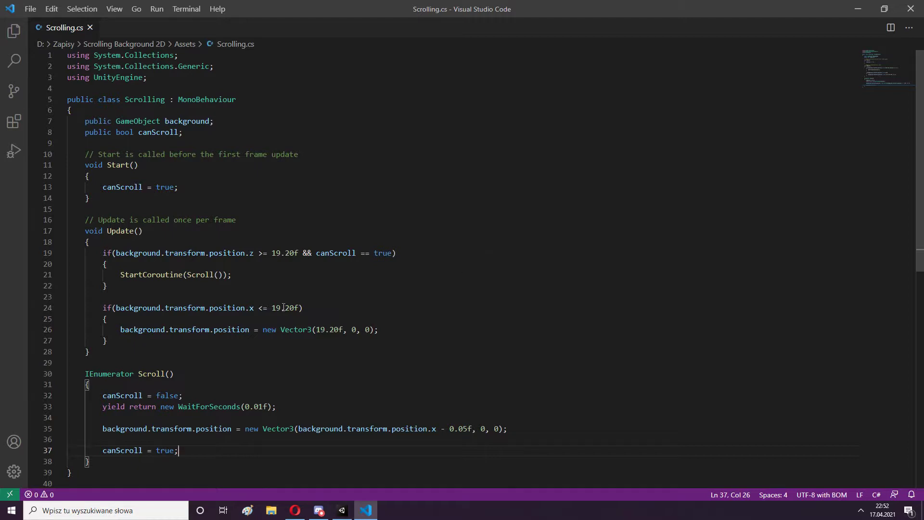
left_click(272, 254)
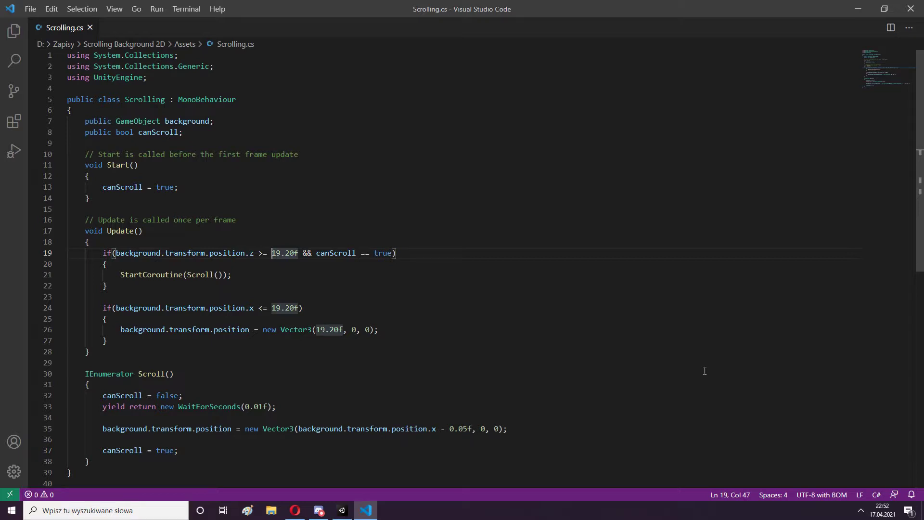
type("-")
left_click(272, 308)
type("-")
key("ctrl+s")
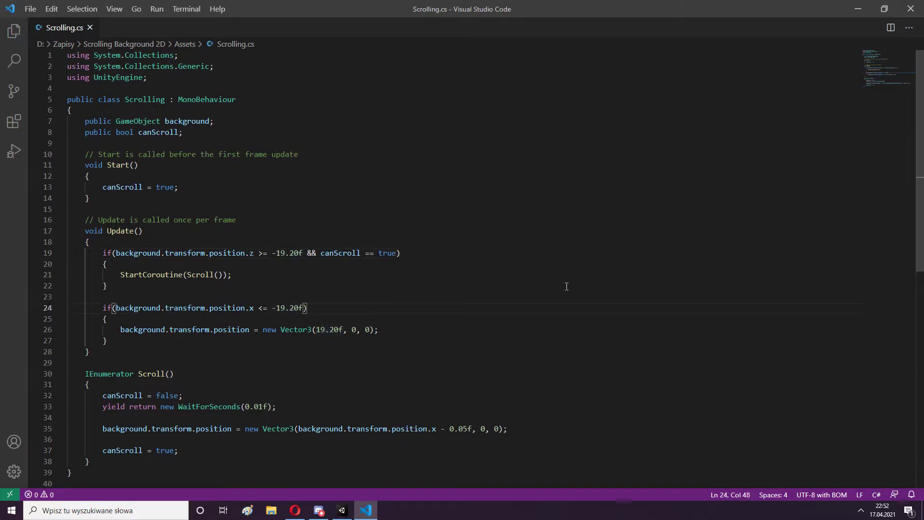
left_click(342, 511)
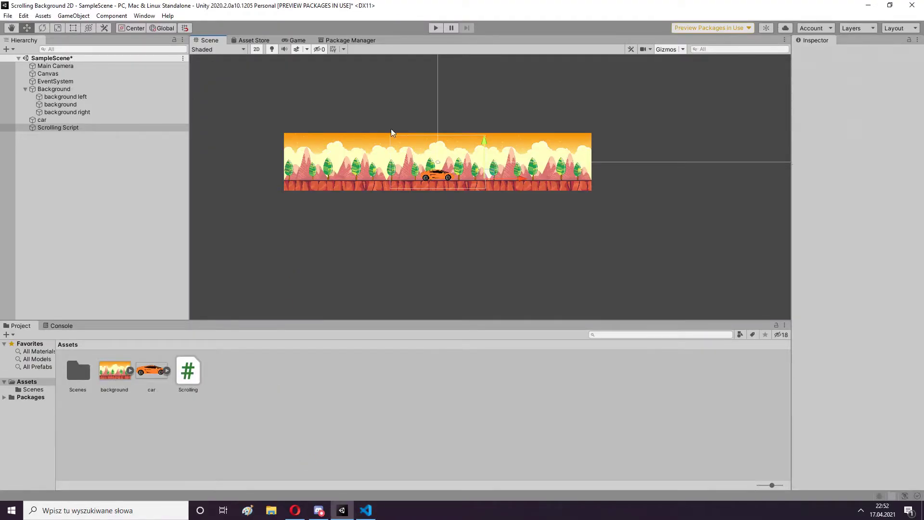
Play the game and watch Background's Position X decrease and wrap back after passing -19.2
left_click(435, 30)
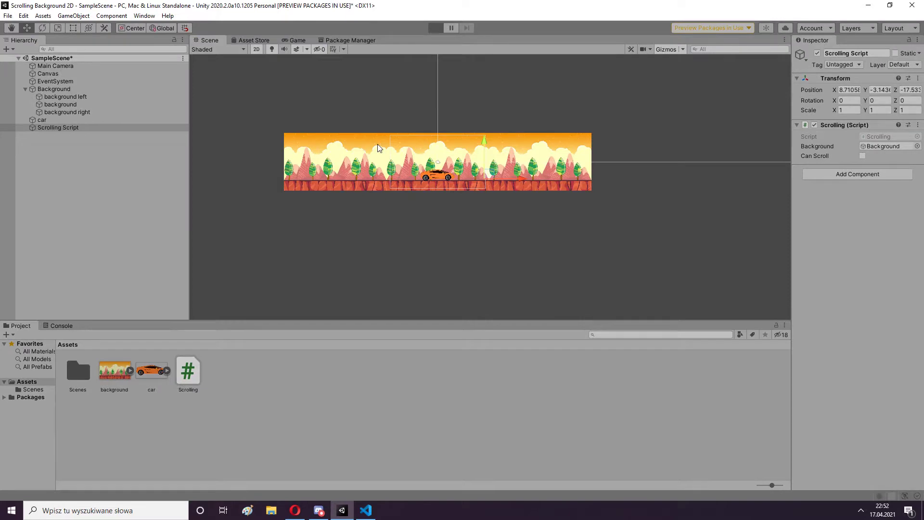
left_click(436, 27)
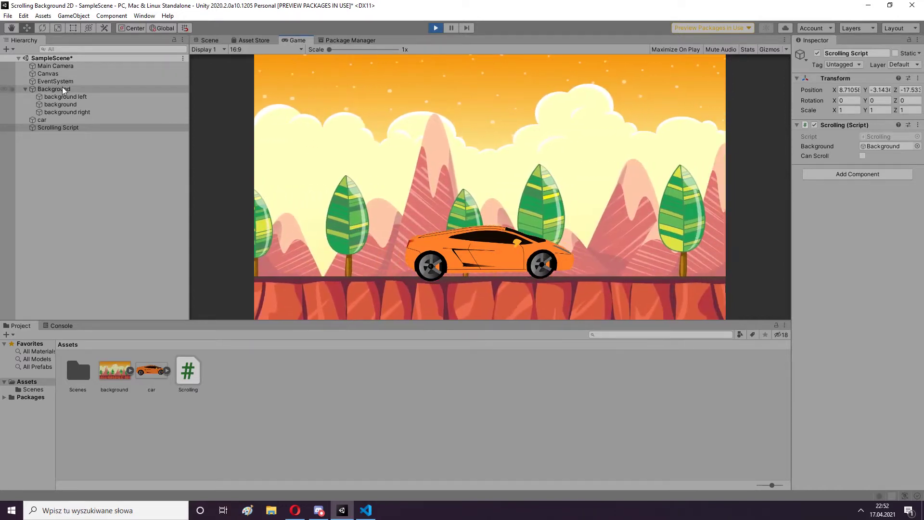
left_click(62, 89)
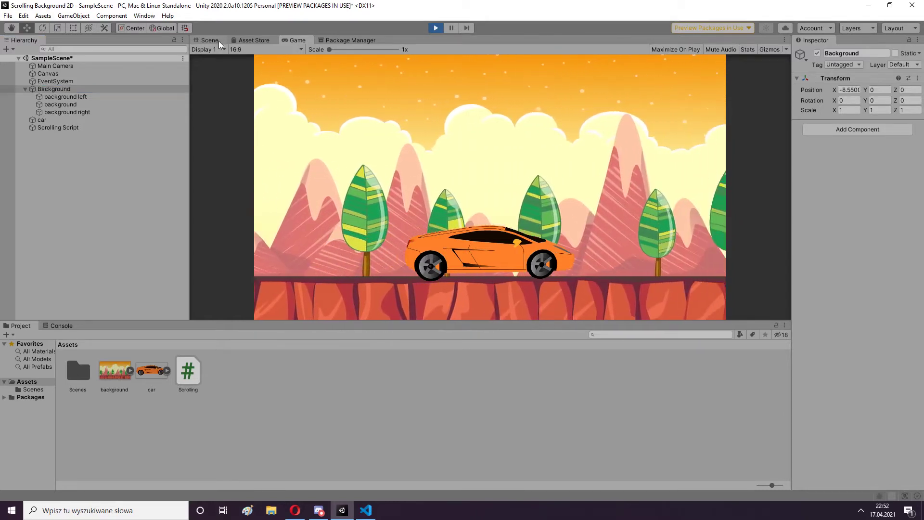
left_click(219, 42)
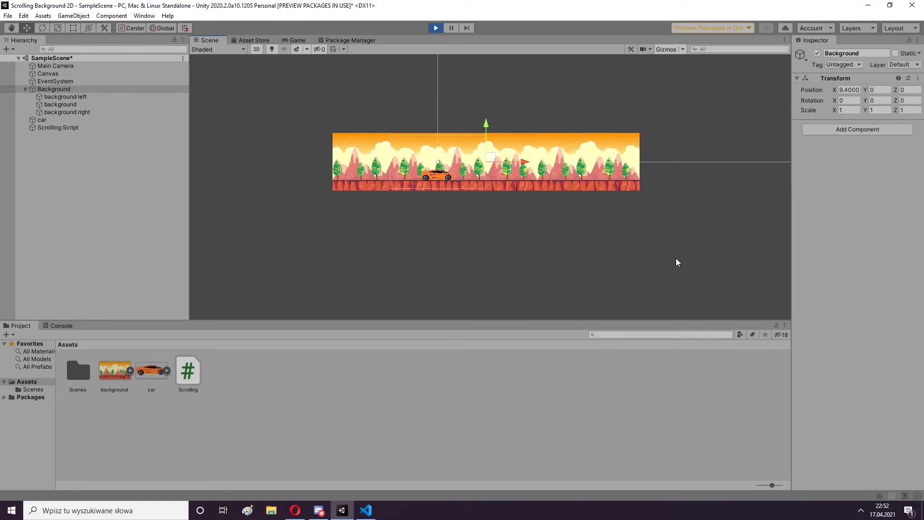
left_click(366, 510)
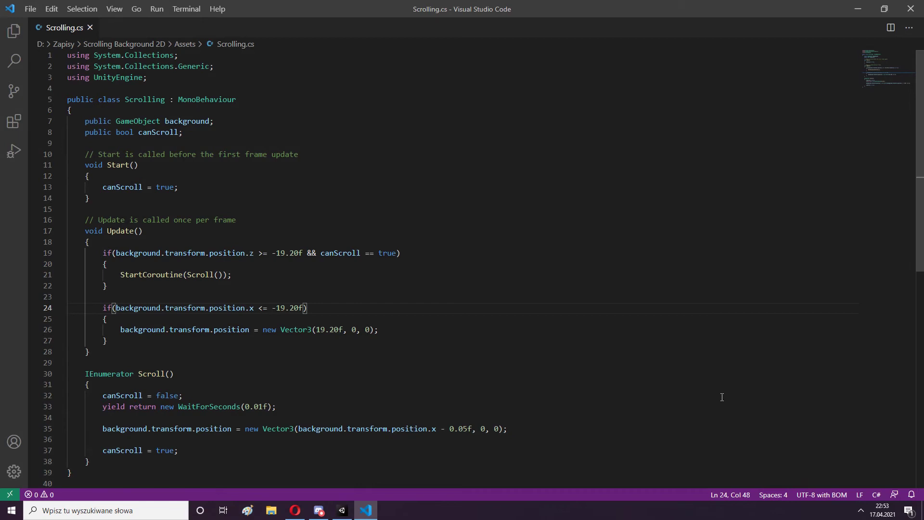
left_click(342, 511)
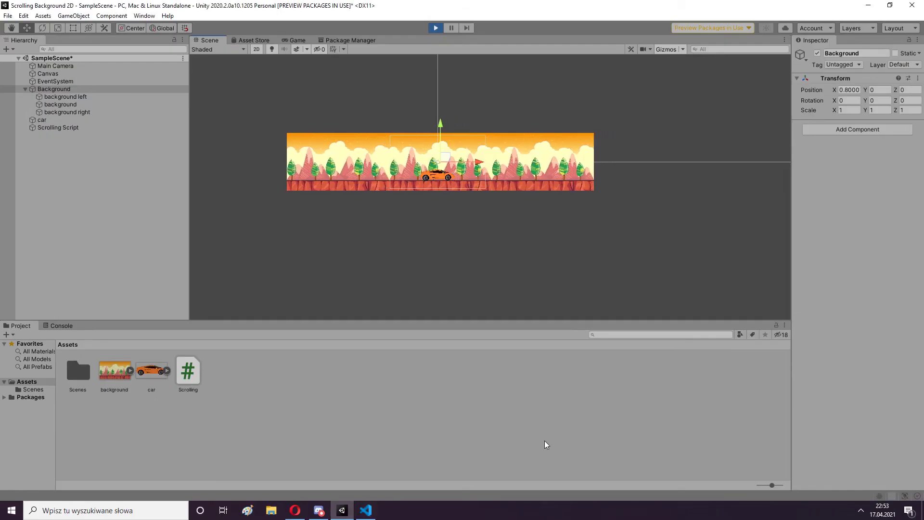